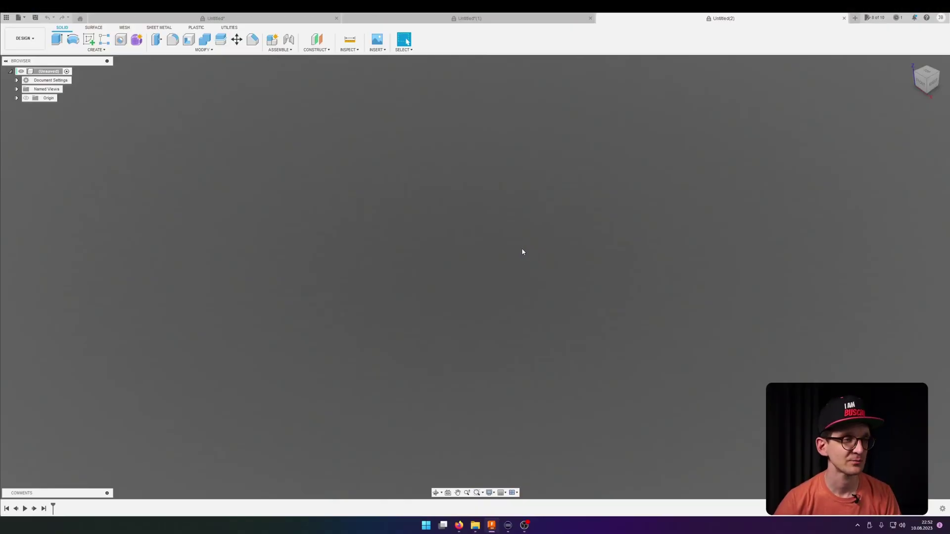
# Step: Start a new sketch so the origin planes appear for choosing a sketch plane
pyautogui.click(89, 39)
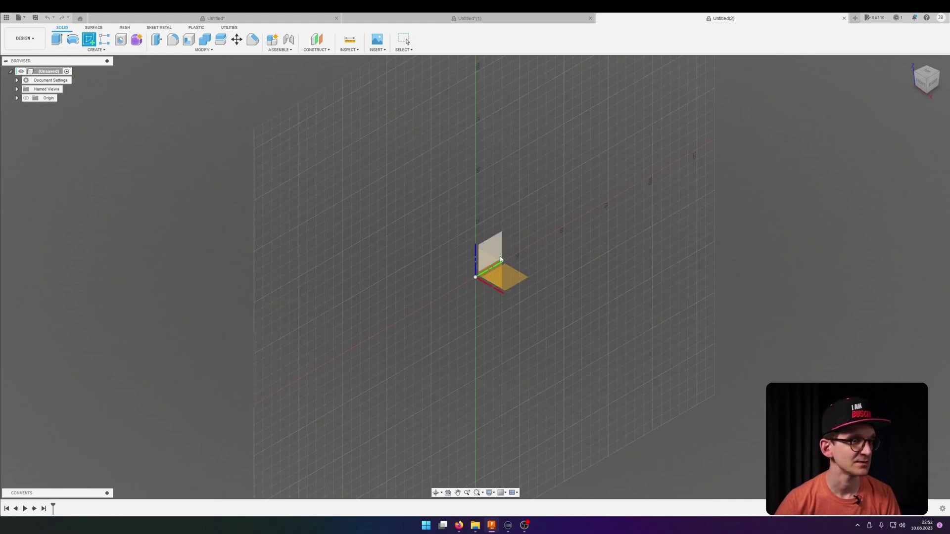
# Step: On the XY plane, draw an inscribed hexagon centred on the origin with a horizontal top edge
pyautogui.click(516, 280)
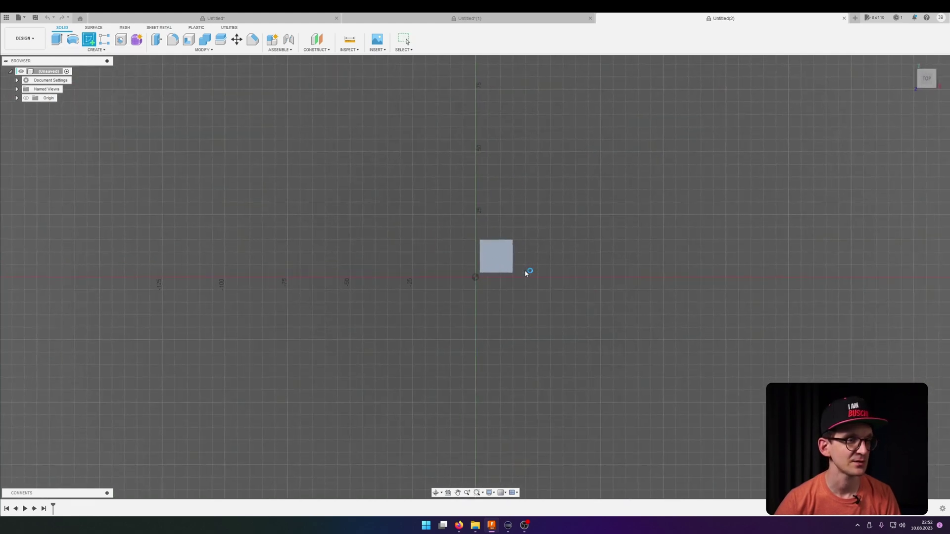
pyautogui.click(105, 49)
pyautogui.moveTo(86, 88)
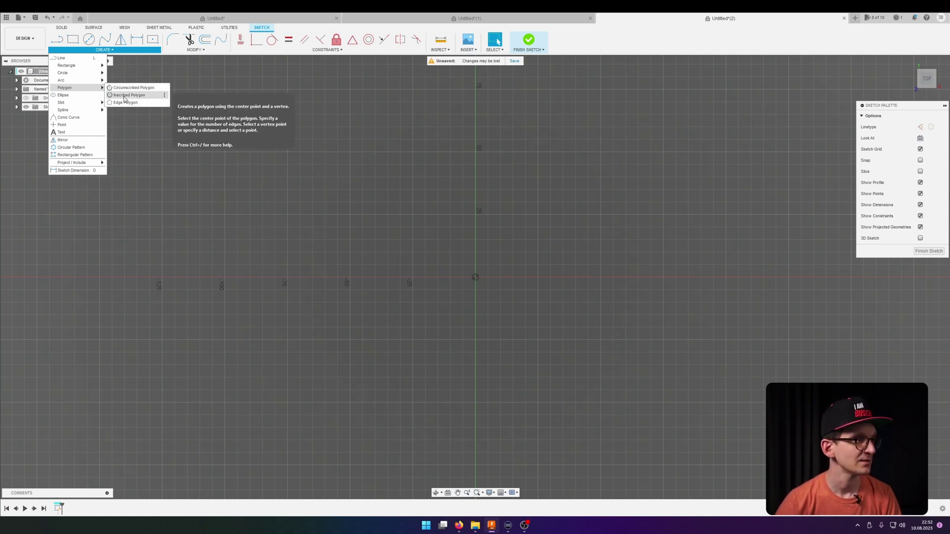
pyautogui.click(125, 95)
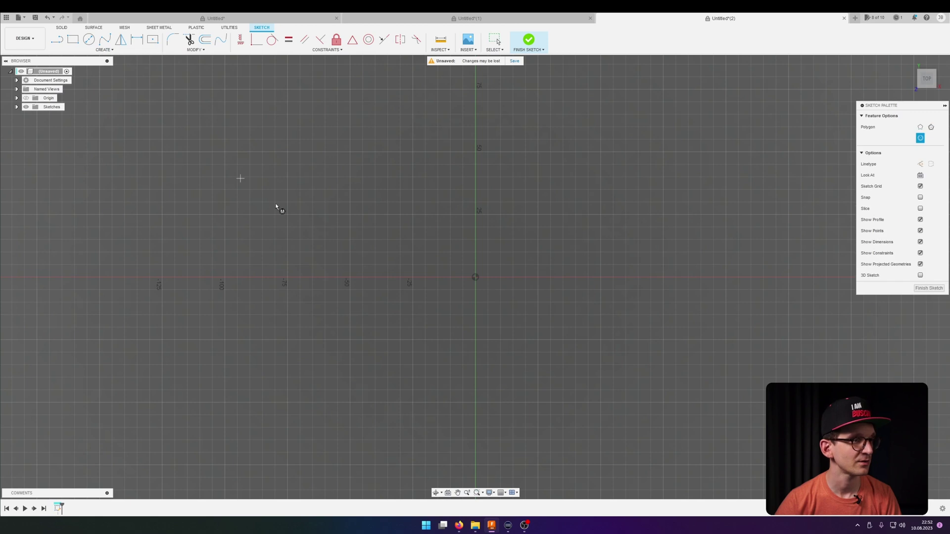
pyautogui.click(474, 278)
pyautogui.click(435, 337)
pyautogui.click(241, 39)
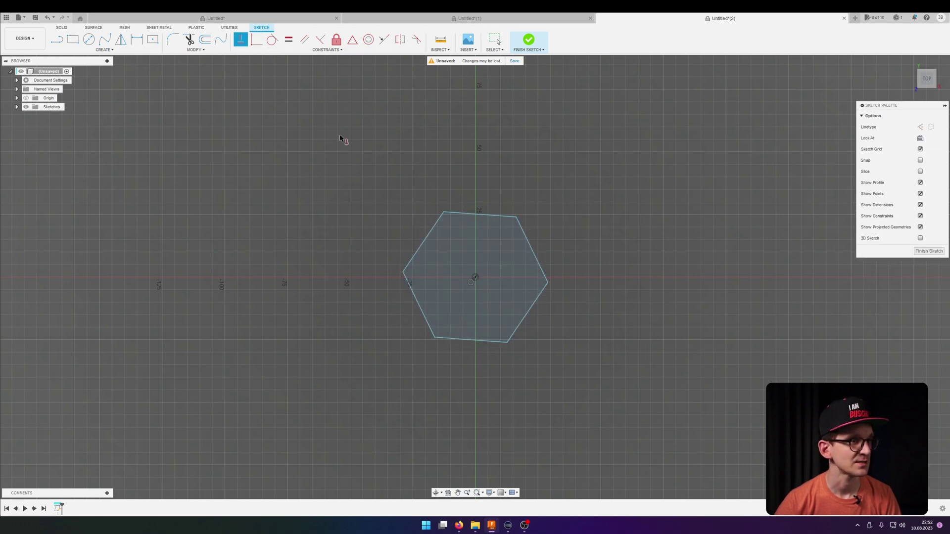
pyautogui.click(471, 215)
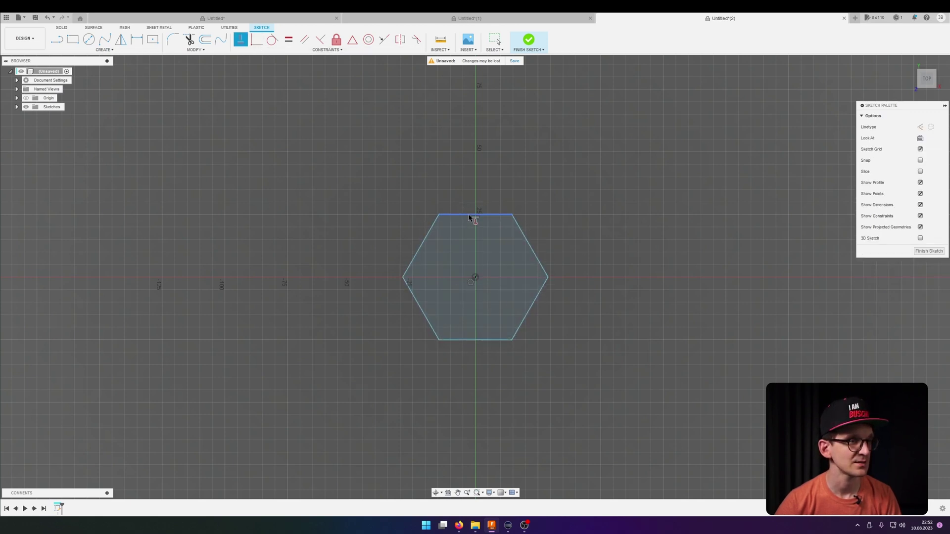
# Step: Draw two radial lines from the origin to a side-edge midpoint and the top-edge midpoint
pyautogui.click(57, 40)
pyautogui.click(475, 278)
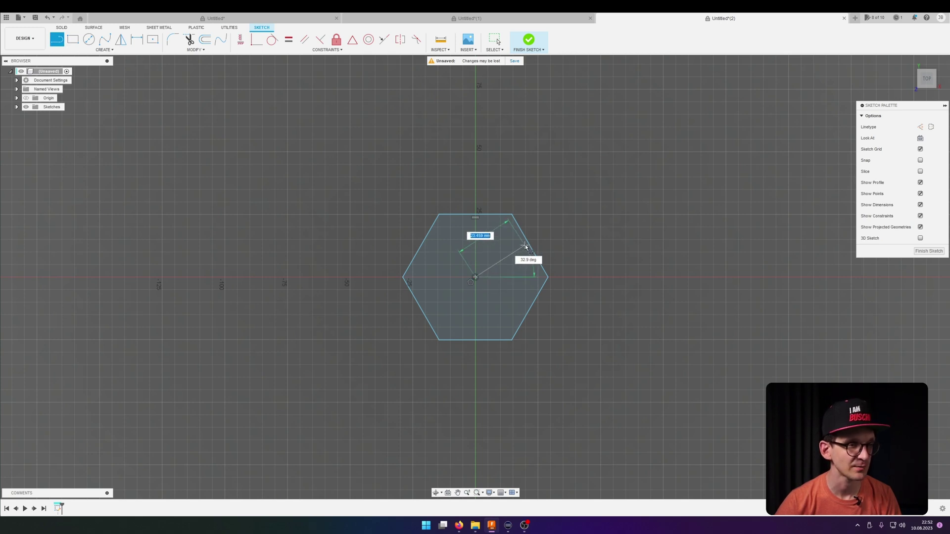
pyautogui.click(530, 246)
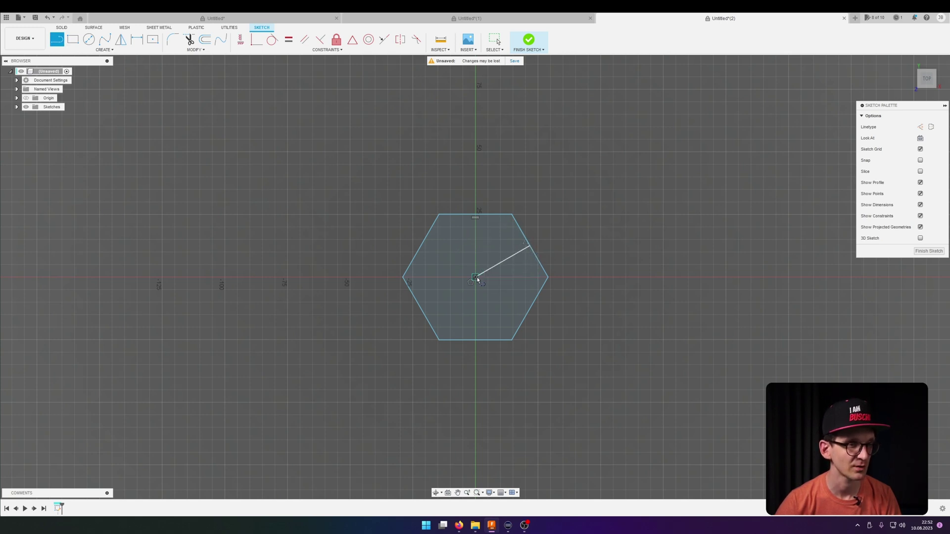
pyautogui.doubleClick(476, 216)
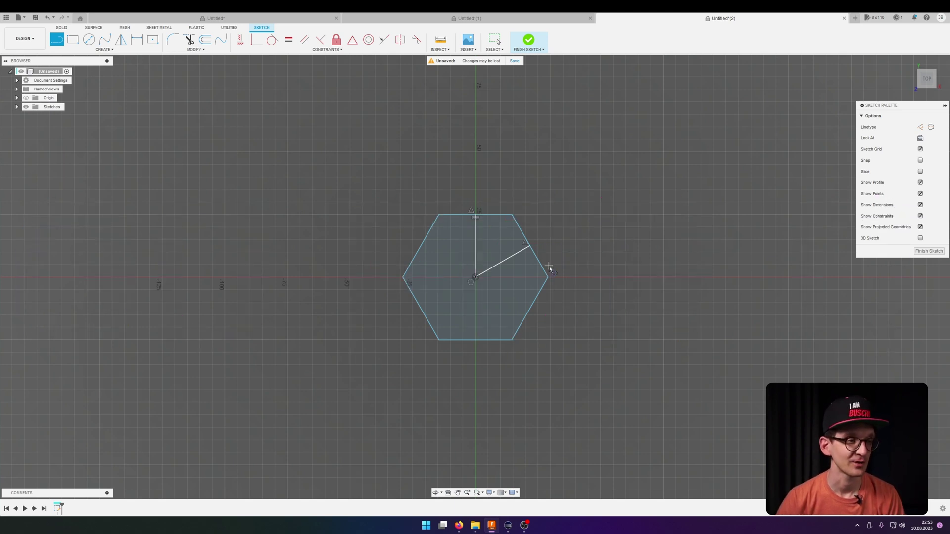
pyautogui.press('Escape')
# Step: Dimension the vertical radial line to 30 mm and finish the sketch
pyautogui.press('d')
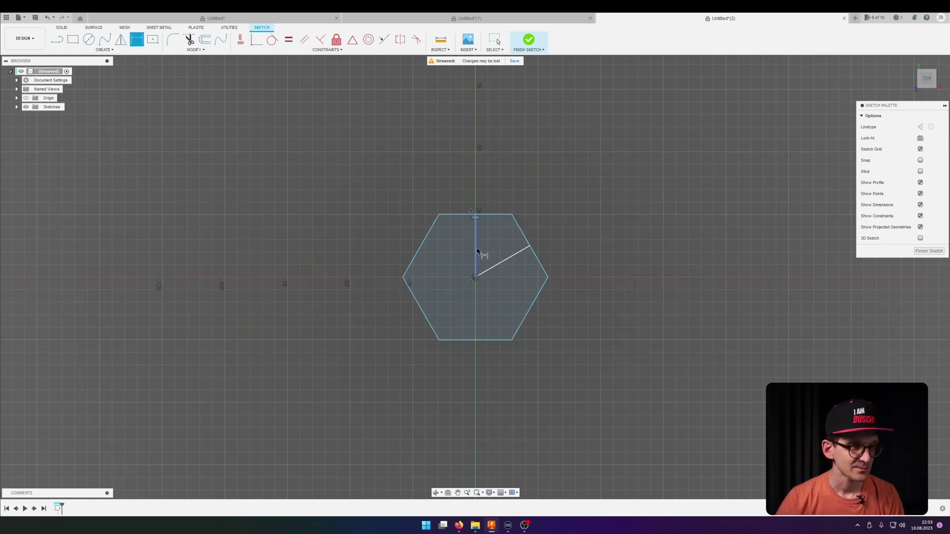
pyautogui.click(476, 252)
pyautogui.click(471, 266)
pyautogui.write('3')
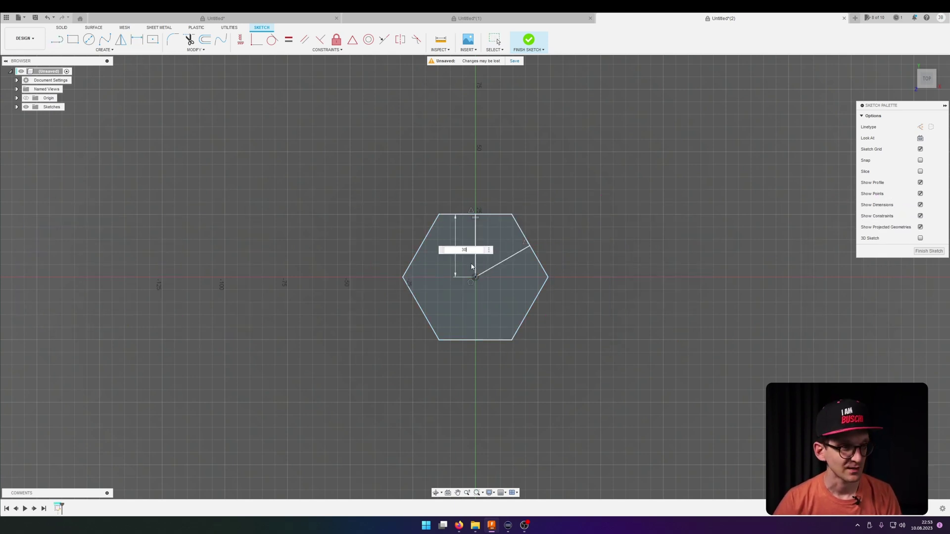
pyautogui.write('0')
pyautogui.press('Return')
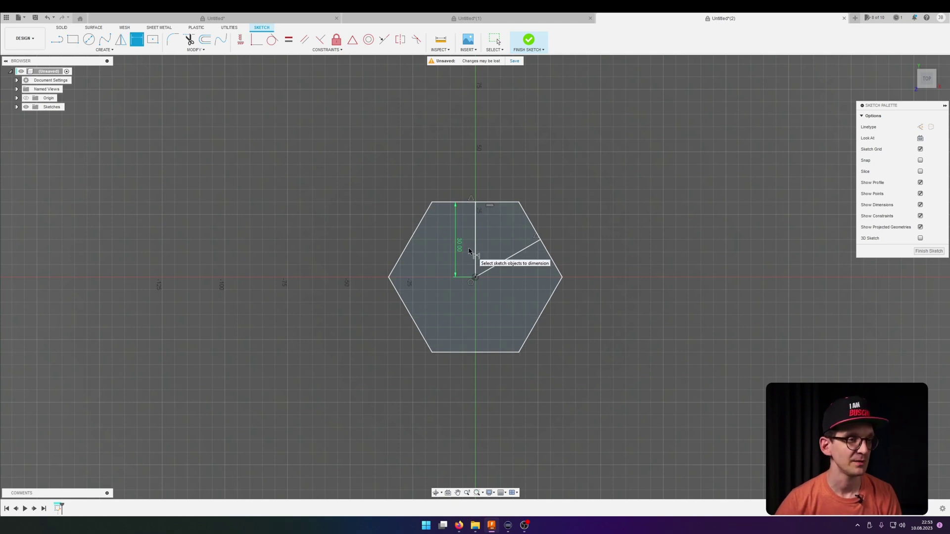
pyautogui.scroll(-2, 469, 251)
pyautogui.click(528, 39)
# Step: Extrude both hexagon profiles 5 mm downward into a solid hexagonal plate
pyautogui.click(57, 40)
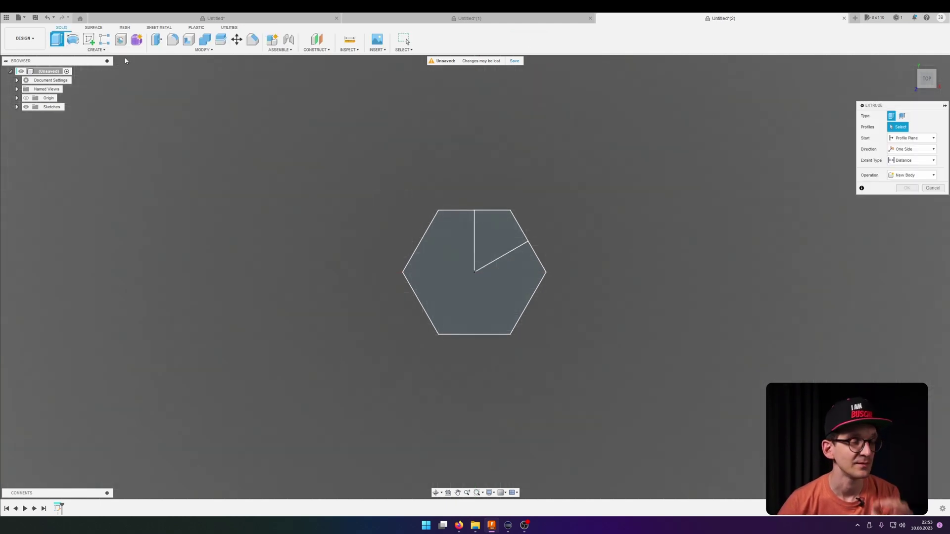
pyautogui.click(468, 279)
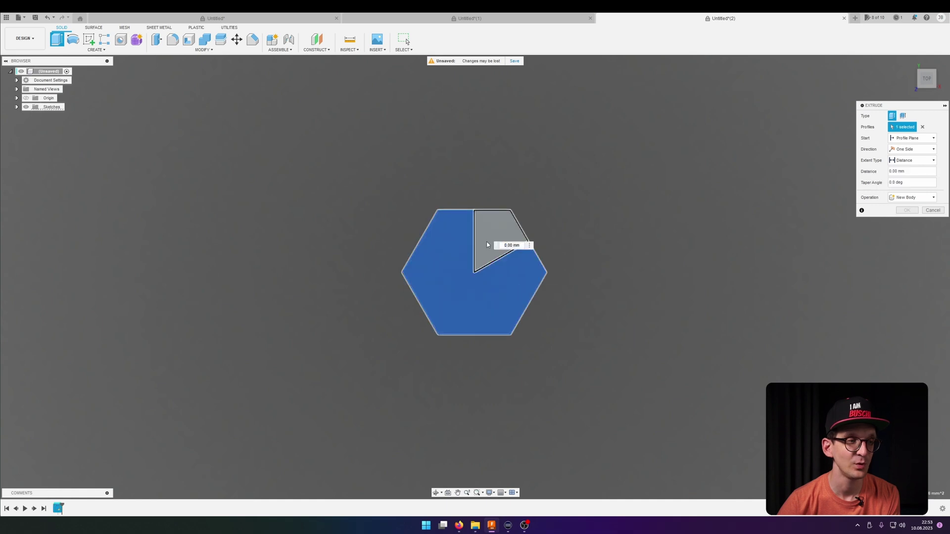
pyautogui.click(499, 238)
pyautogui.moveTo(623, 291); pyautogui.dragTo(613, 258, button='middle')
pyautogui.moveTo(527, 249); pyautogui.dragTo(555, 253, button='middle')
pyautogui.moveTo(513, 258); pyautogui.dragTo(518, 269)
pyautogui.click(908, 210)
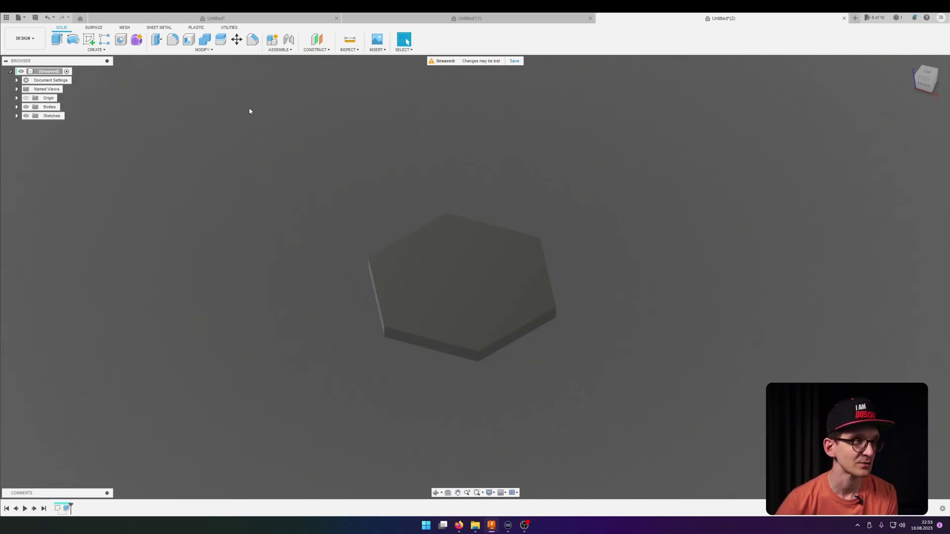
pyautogui.click(16, 116)
# Step: Show Sketch1 and start a Web feature on the hexagon outline
pyautogui.click(33, 124)
pyautogui.click(130, 50)
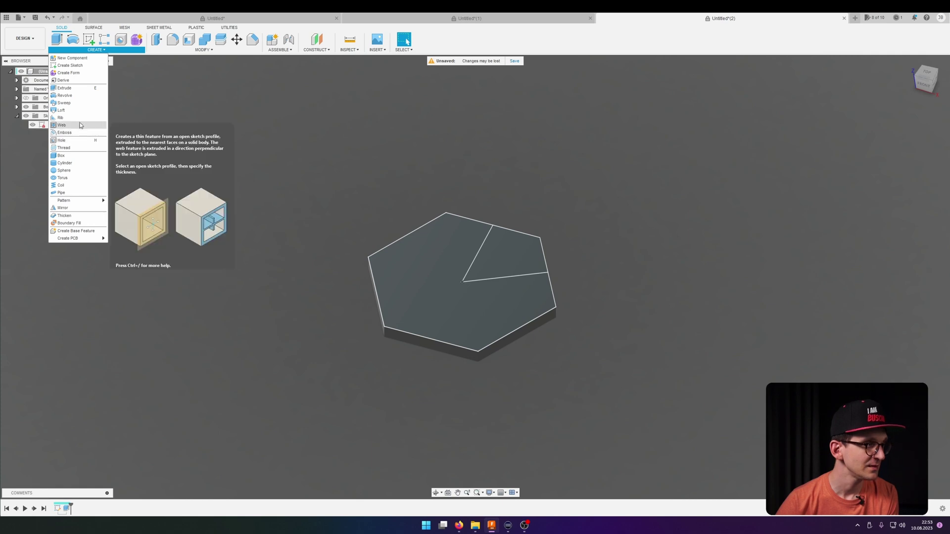
pyautogui.click(61, 125)
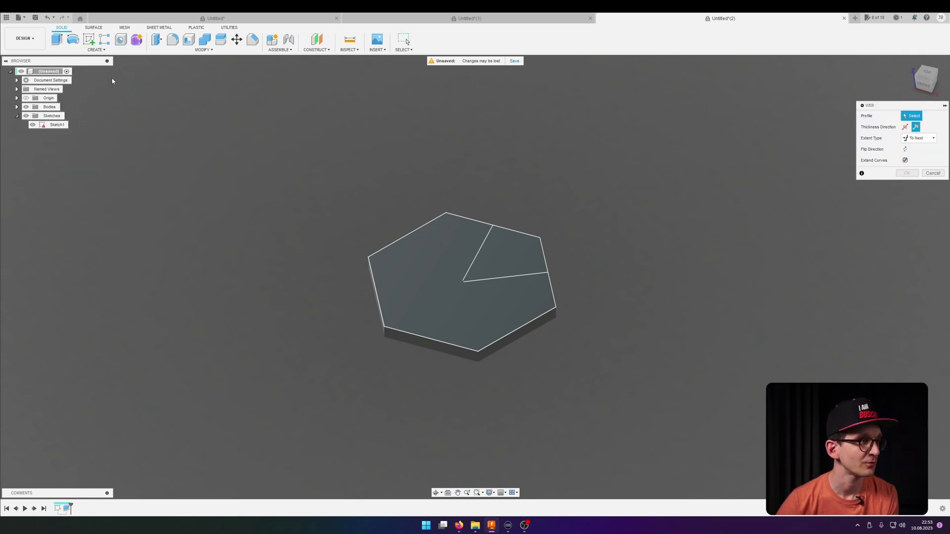
pyautogui.click(97, 49)
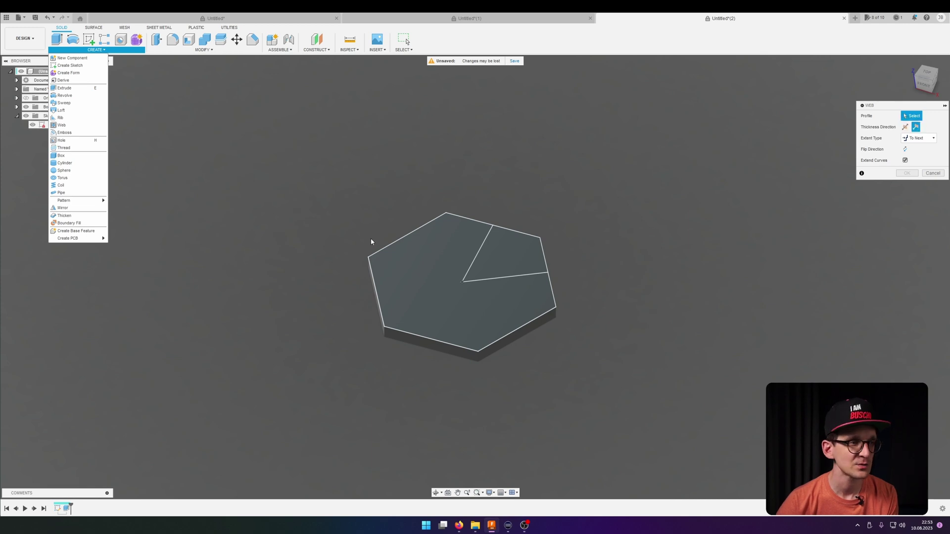
pyautogui.click(408, 240)
pyautogui.click(409, 240)
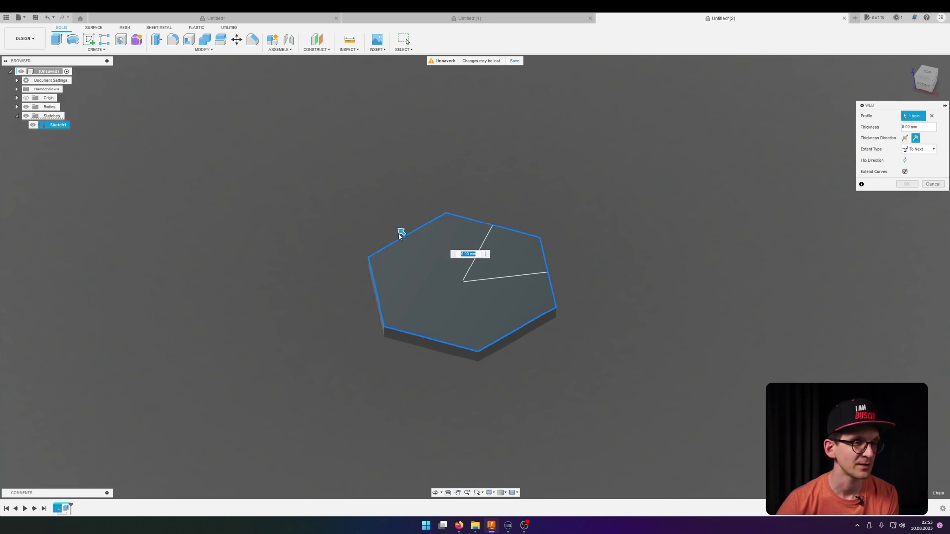
# Step: Give the web 5 mm thickness and a 5 mm Distance depth, and confirm it
pyautogui.click(917, 128)
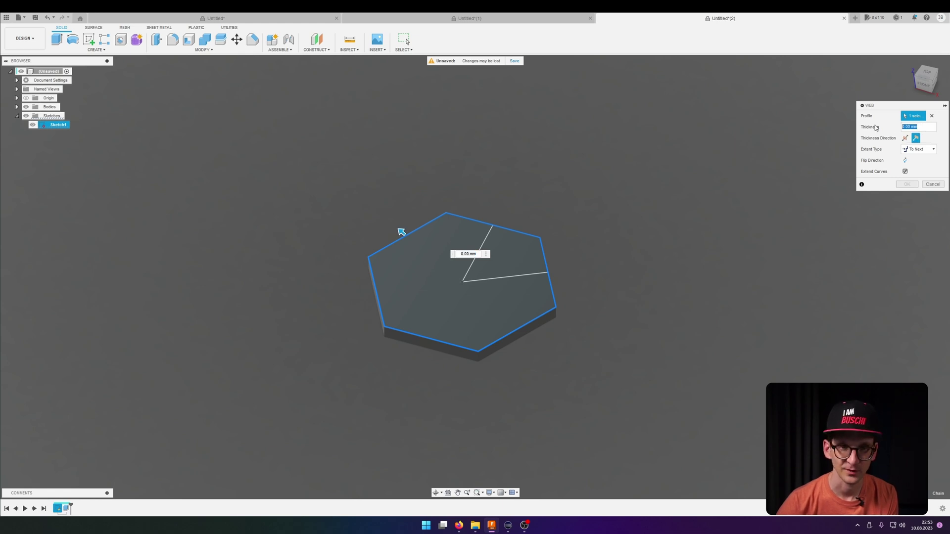
pyautogui.write('5')
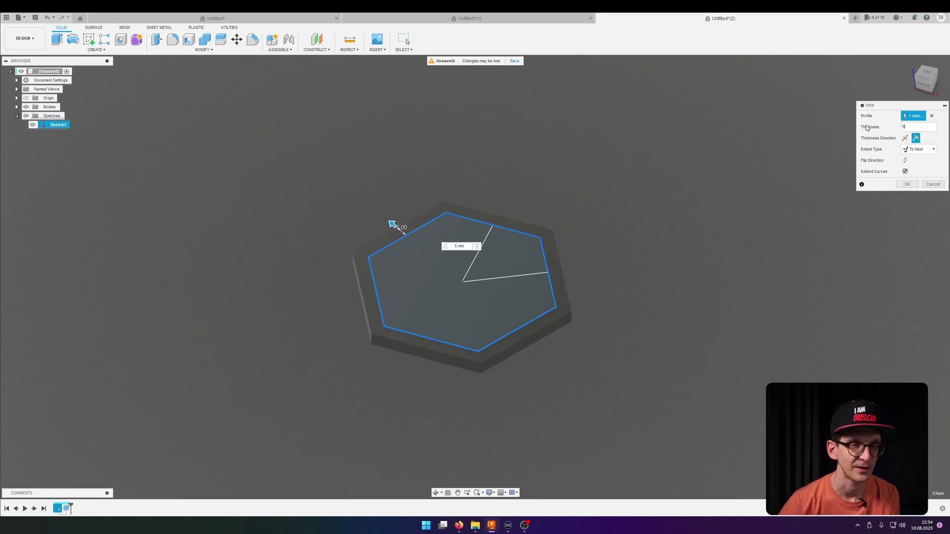
pyautogui.write('mm')
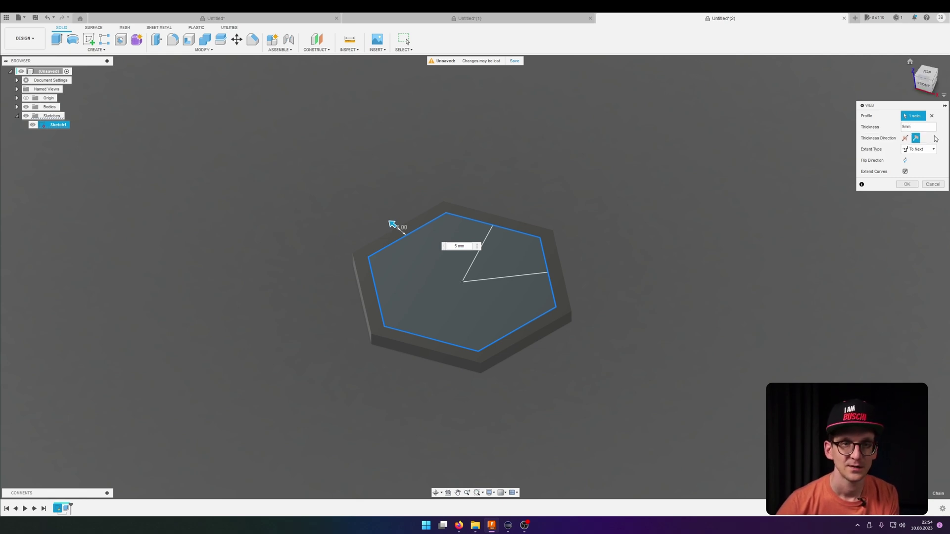
pyautogui.click(919, 149)
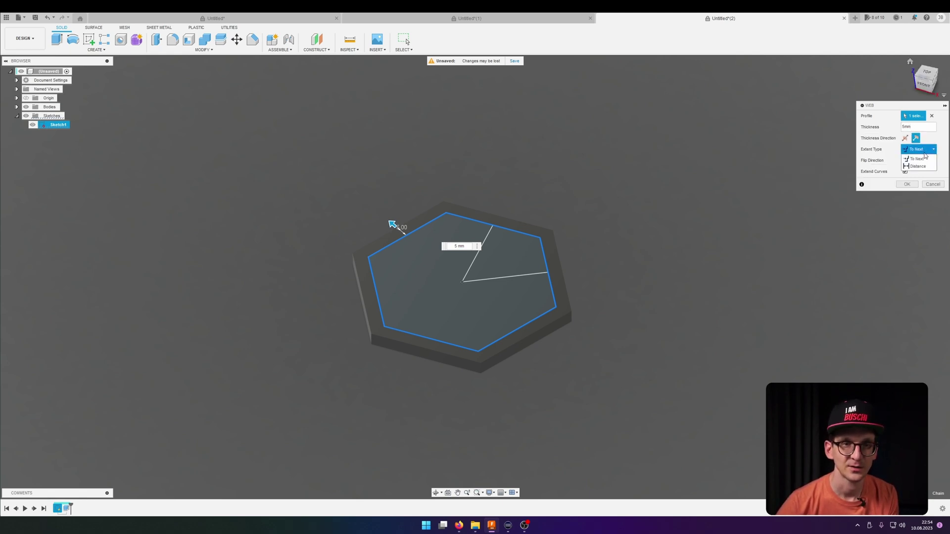
pyautogui.click(924, 166)
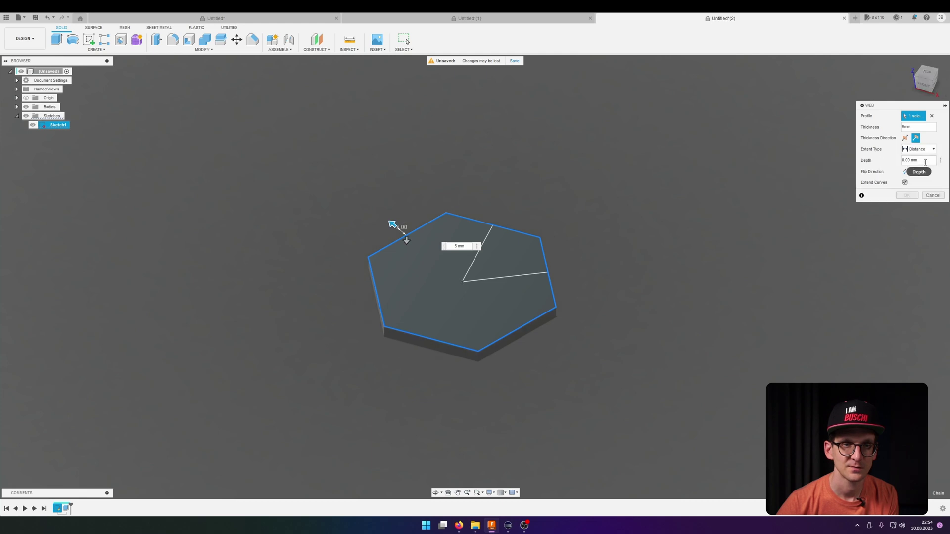
pyautogui.click(923, 161)
pyautogui.write('5')
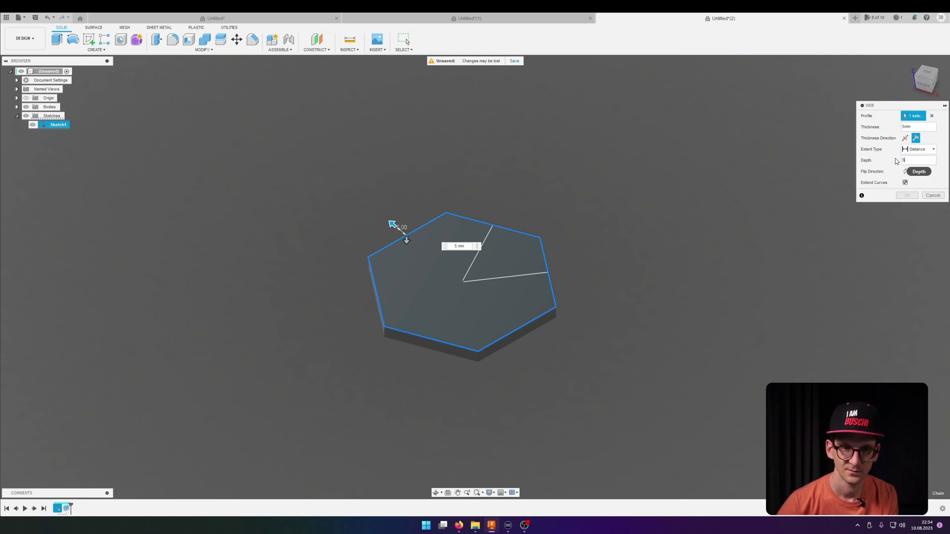
pyautogui.write('mm')
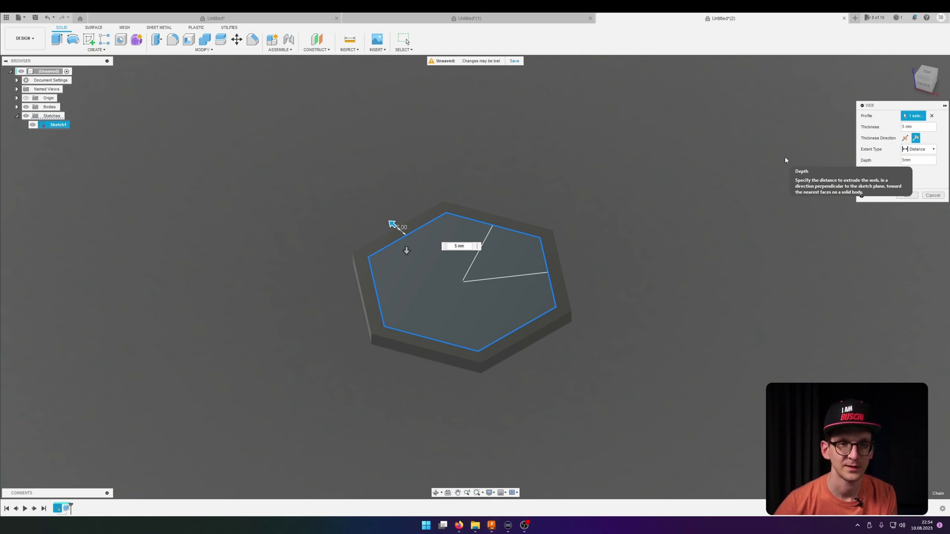
pyautogui.click(910, 196)
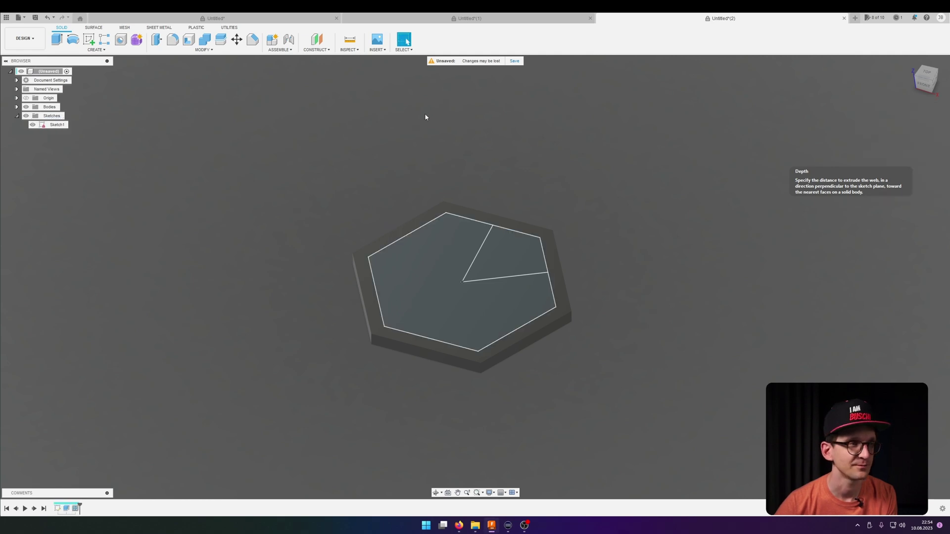
# Step: Cut both hexagon profiles -5 mm into the plate and orbit to inspect the tray
pyautogui.click(56, 39)
pyautogui.click(428, 248)
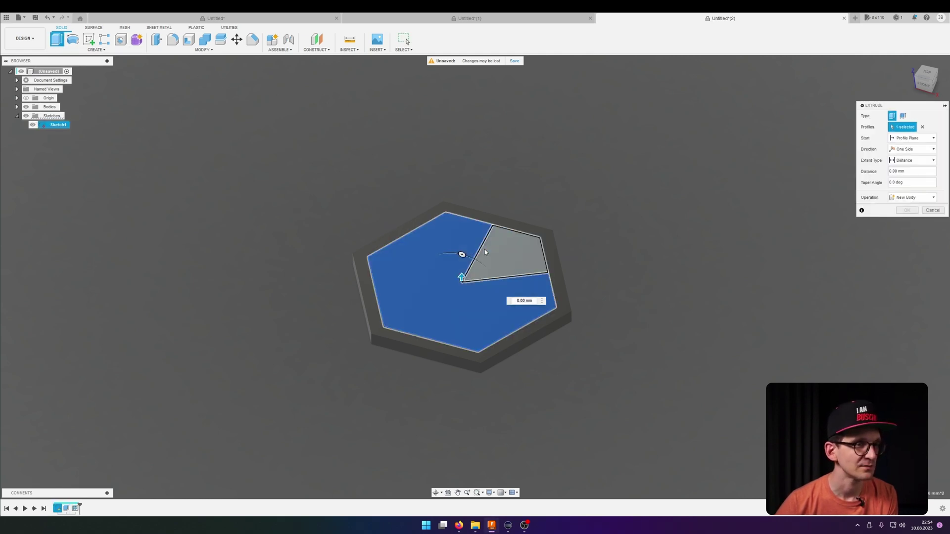
pyautogui.click(509, 260)
pyautogui.write('-5')
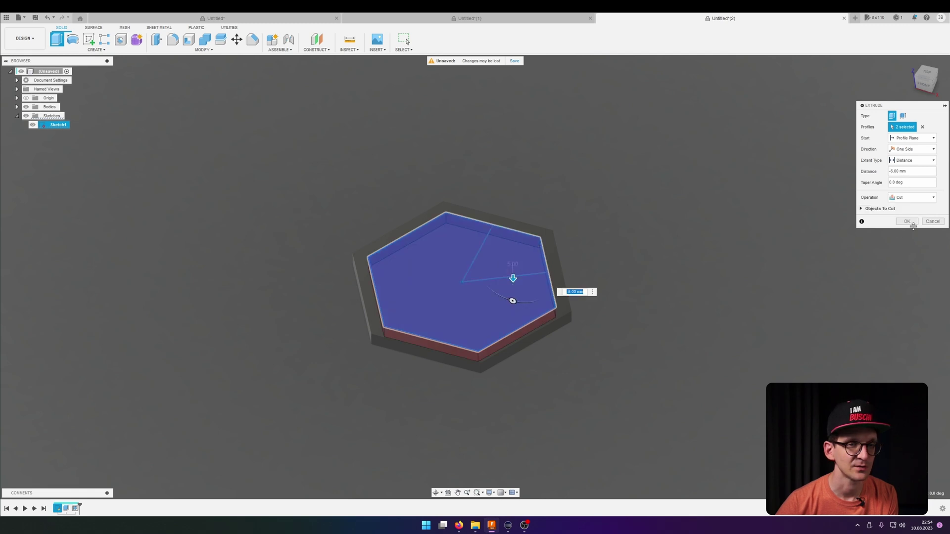
pyautogui.click(908, 221)
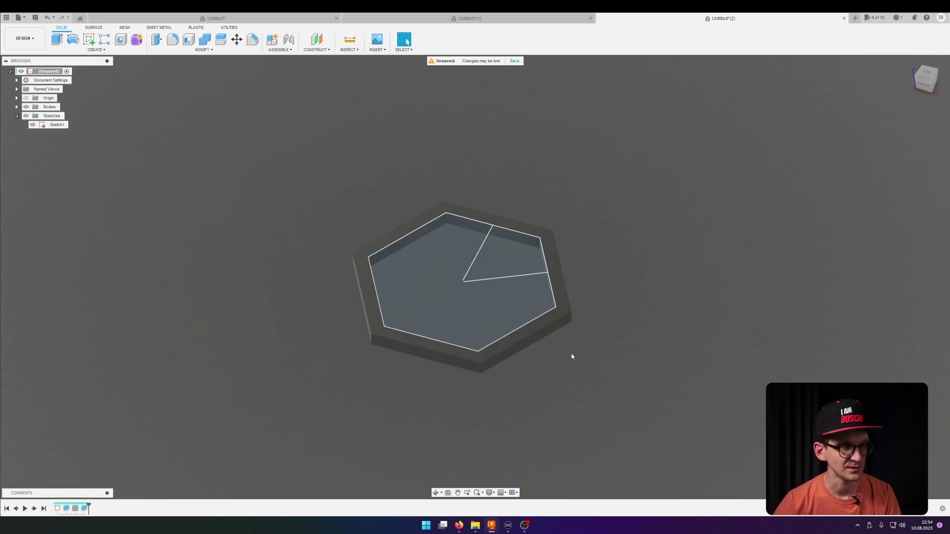
pyautogui.keyDown('shift'); pyautogui.moveTo(572, 355); pyautogui.dragTo(582, 360, button='middle'); pyautogui.keyUp('shift')
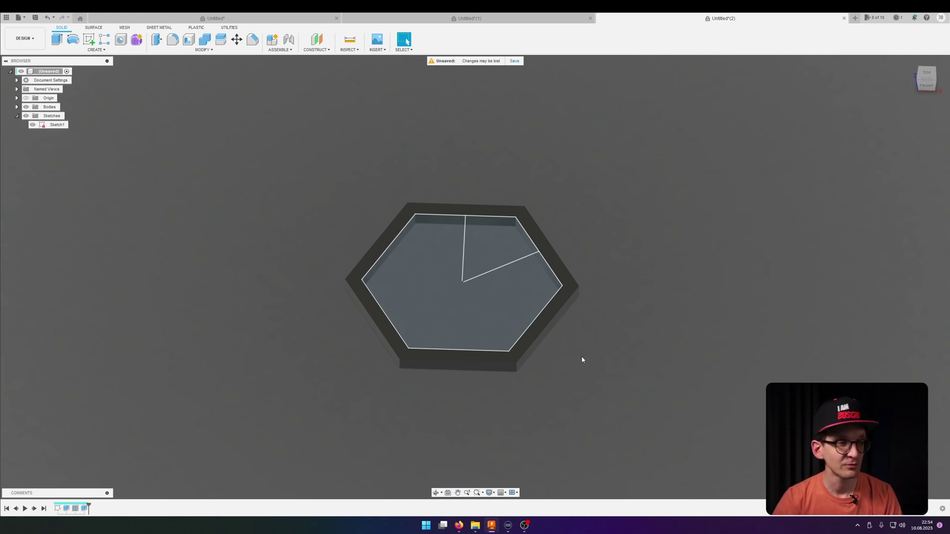
pyautogui.keyDown('shift'); pyautogui.moveTo(588, 295); pyautogui.dragTo(346, 209, button='middle'); pyautogui.keyUp('shift')
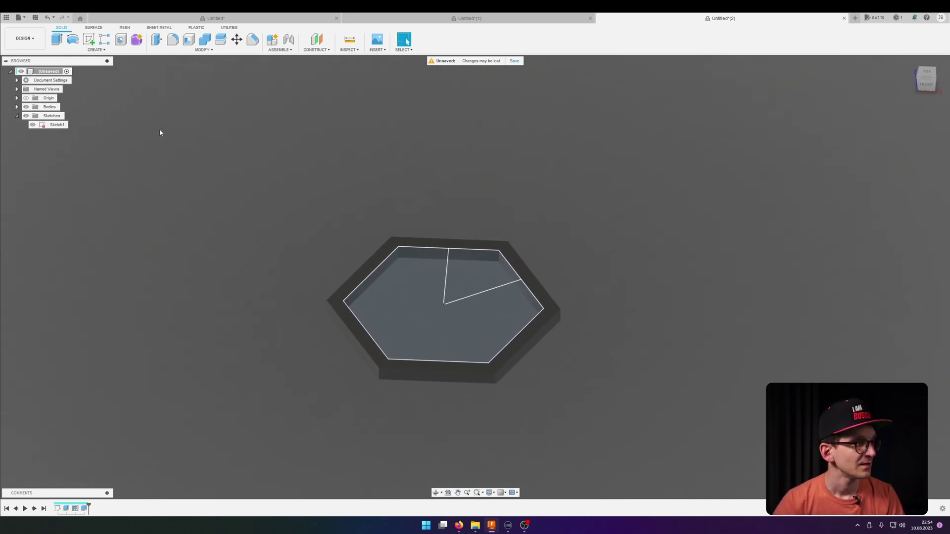
pyautogui.click(97, 49)
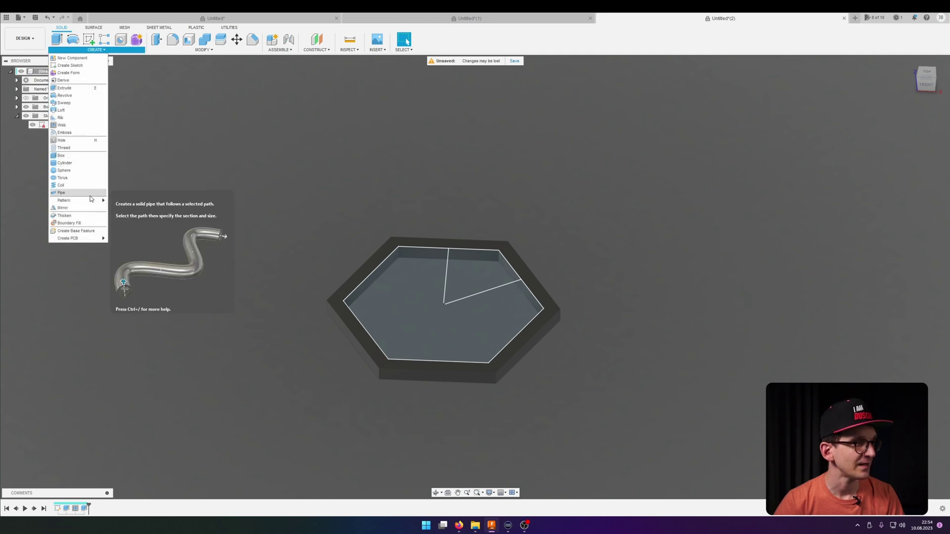
# Step: Start a Rectangular Pattern of Features using the tray's extrude from the timeline
pyautogui.click(137, 181)
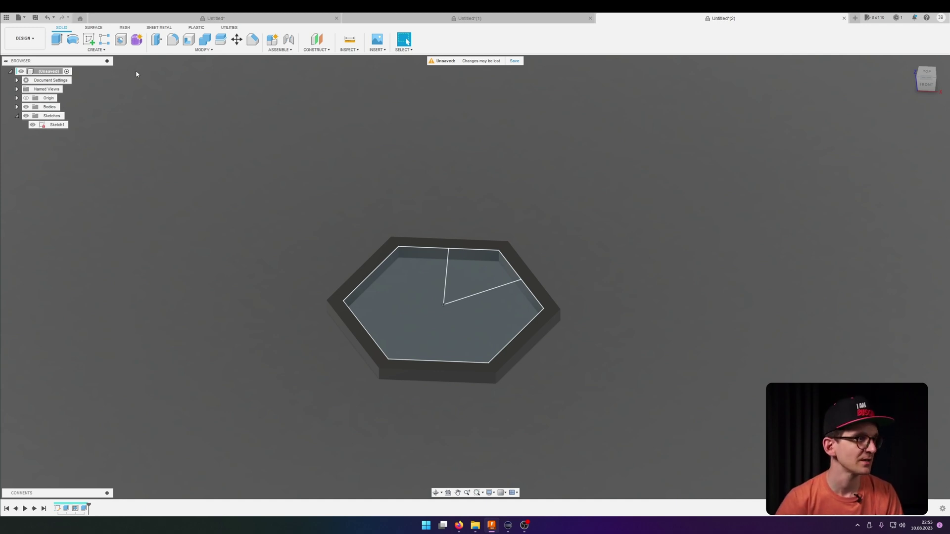
pyautogui.click(97, 49)
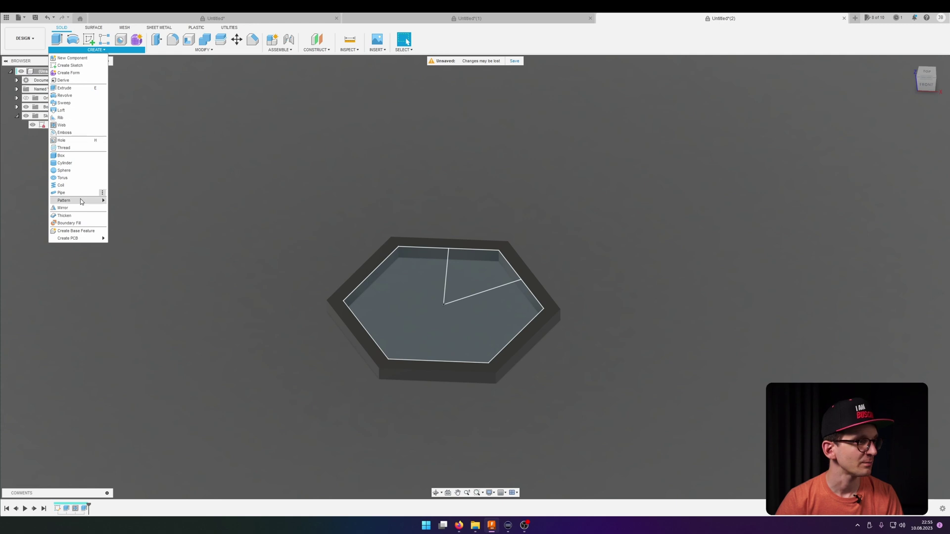
pyautogui.moveTo(81, 202)
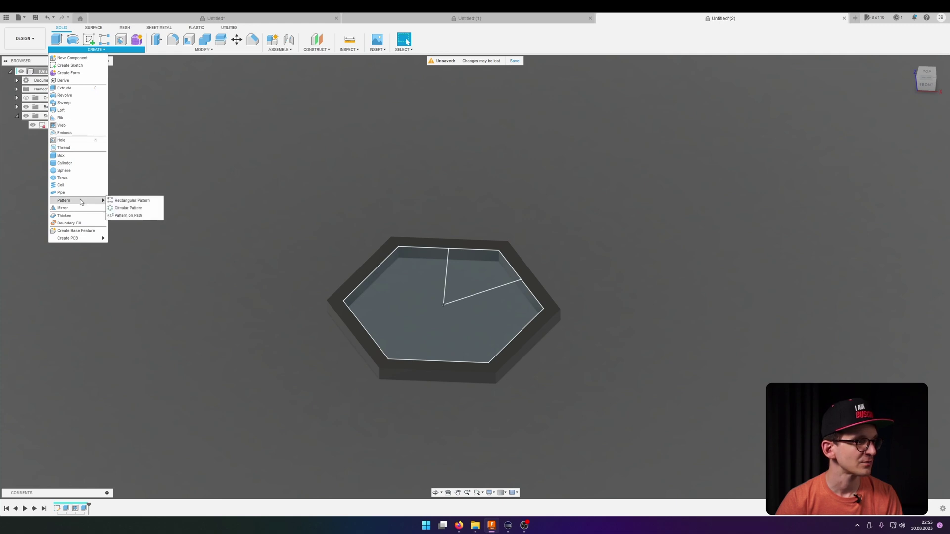
pyautogui.click(126, 200)
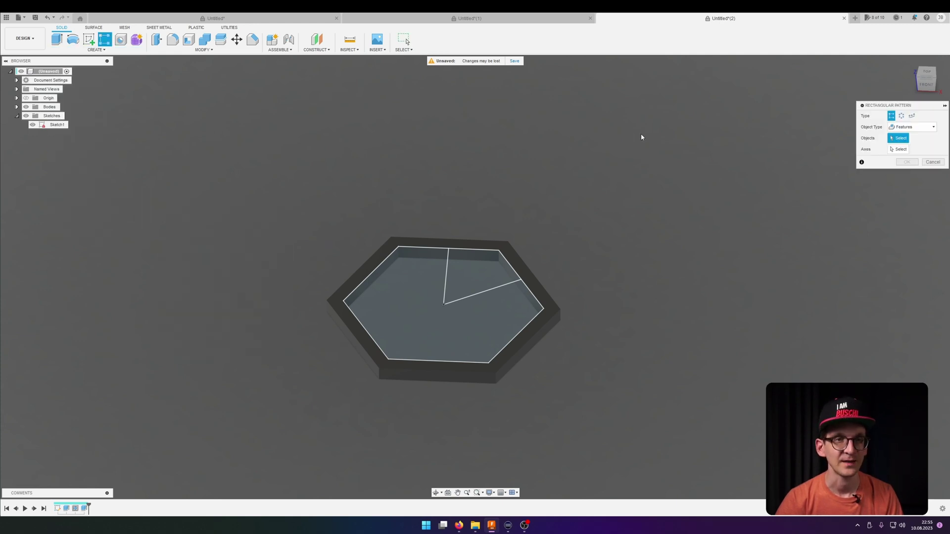
pyautogui.click(906, 128)
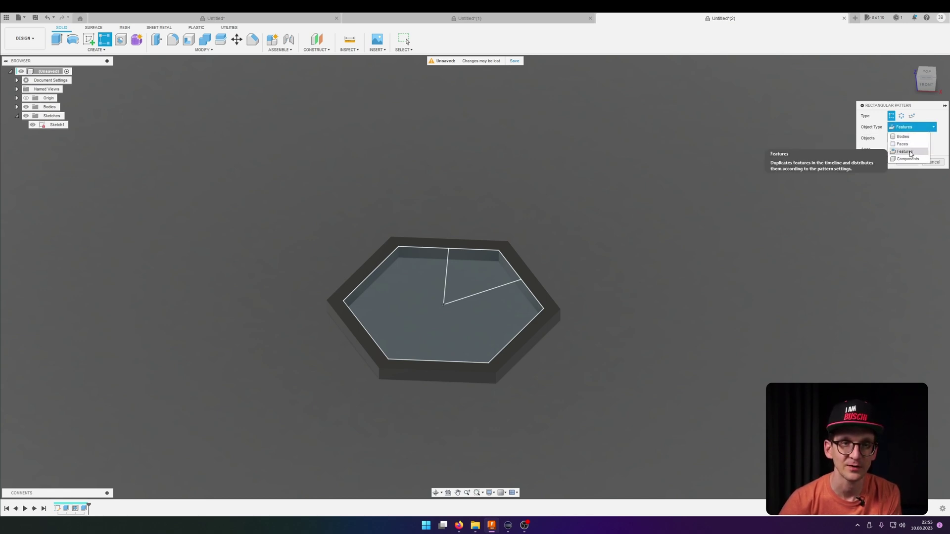
pyautogui.click(910, 152)
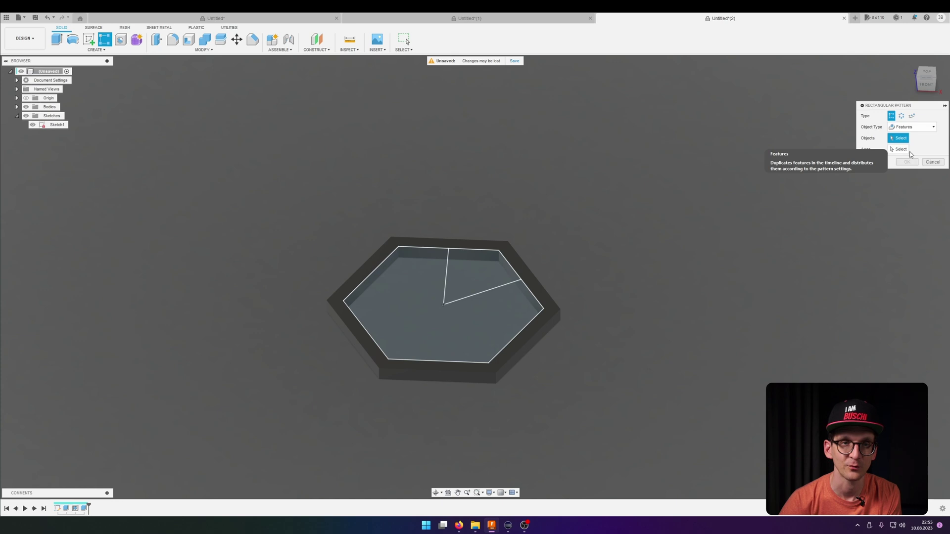
pyautogui.click(76, 510)
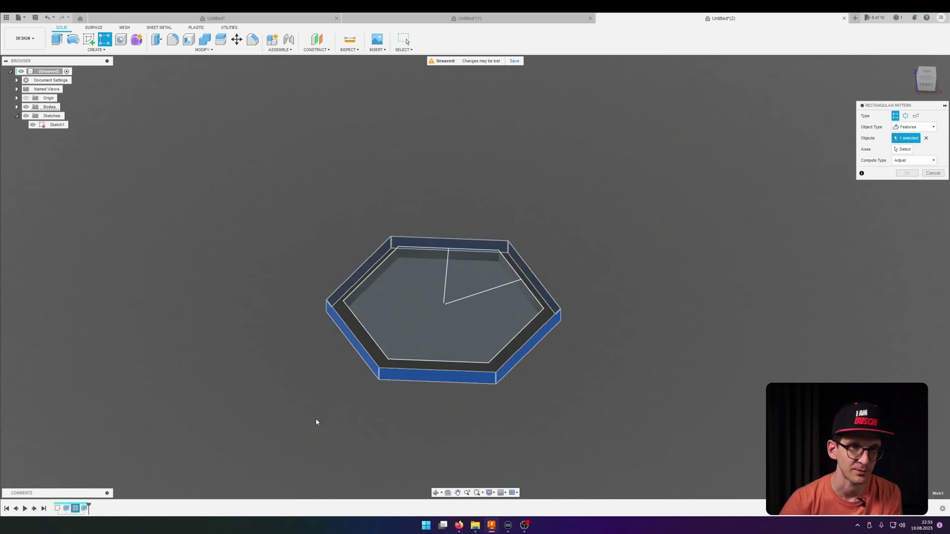
# Step: Pick the two radial sketch lines as the pattern's axis directions
pyautogui.click(903, 149)
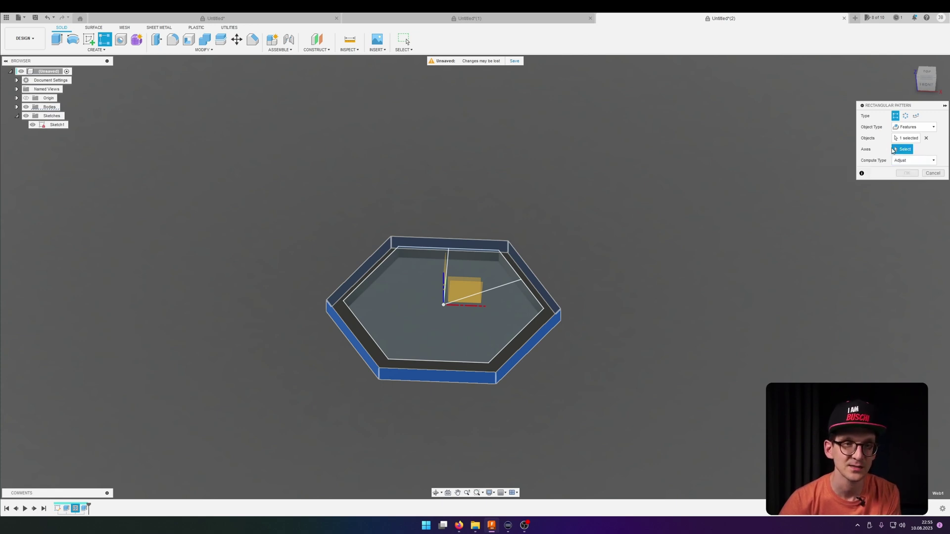
pyautogui.click(493, 288)
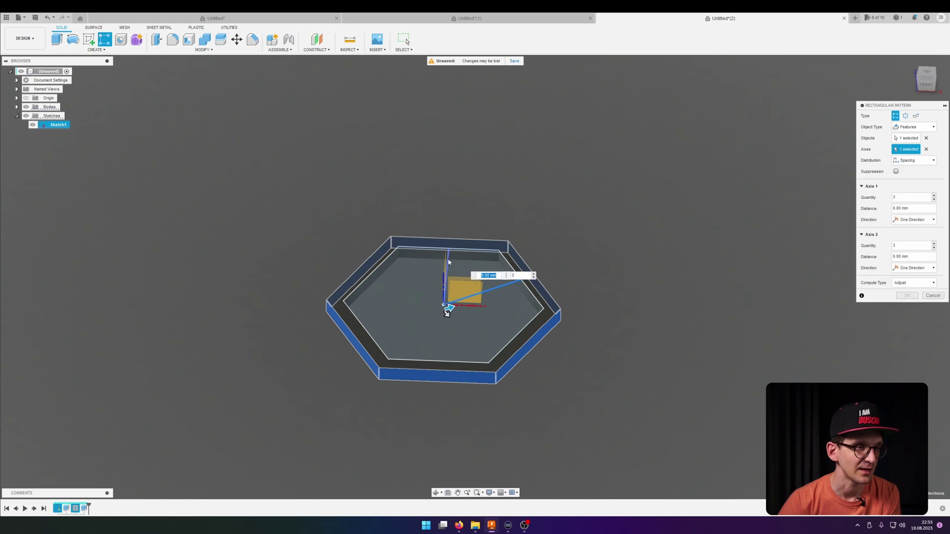
pyautogui.click(447, 301)
pyautogui.keyDown('shift'); pyautogui.moveTo(447, 303); pyautogui.dragTo(475, 307, button='middle'); pyautogui.keyUp('shift')
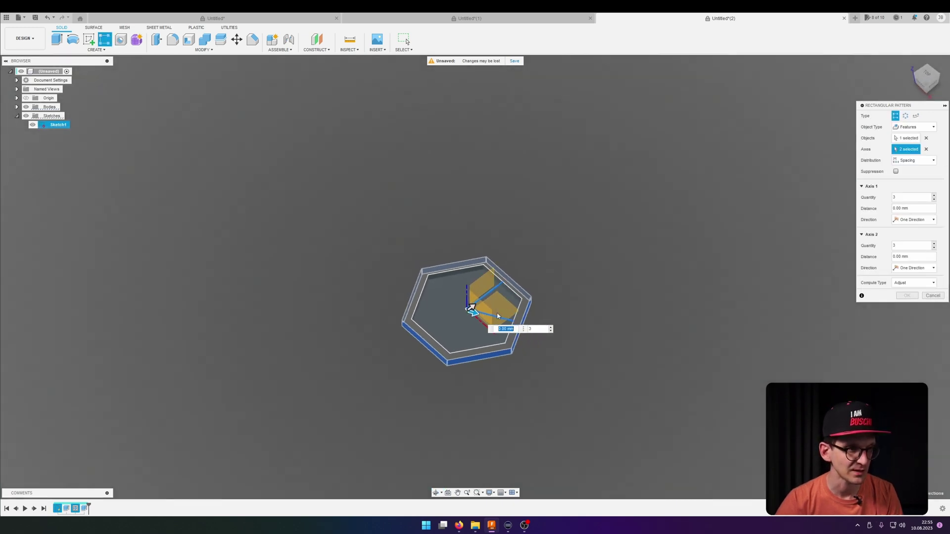
pyautogui.scroll(5, 476, 307)
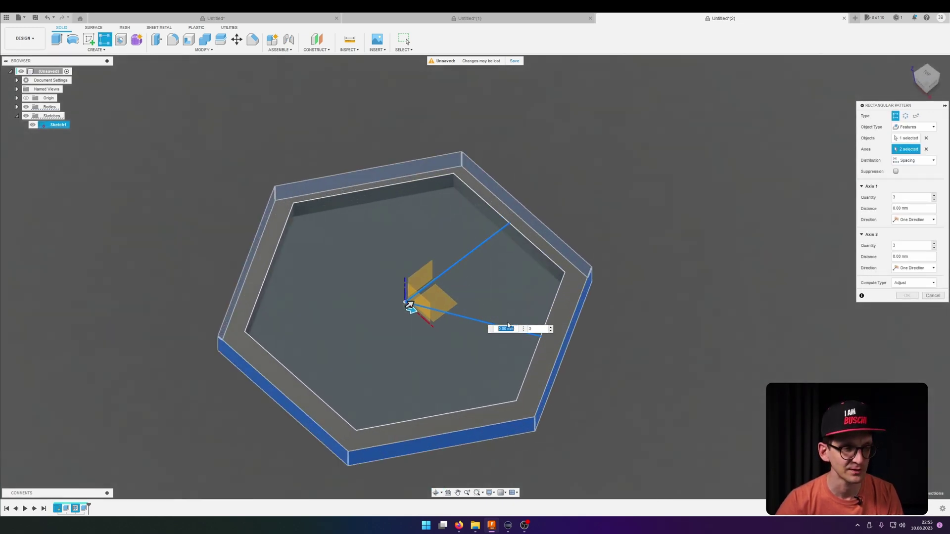
pyautogui.keyDown('shift'); pyautogui.moveTo(436, 290); pyautogui.dragTo(458, 302, button='middle'); pyautogui.keyUp('shift')
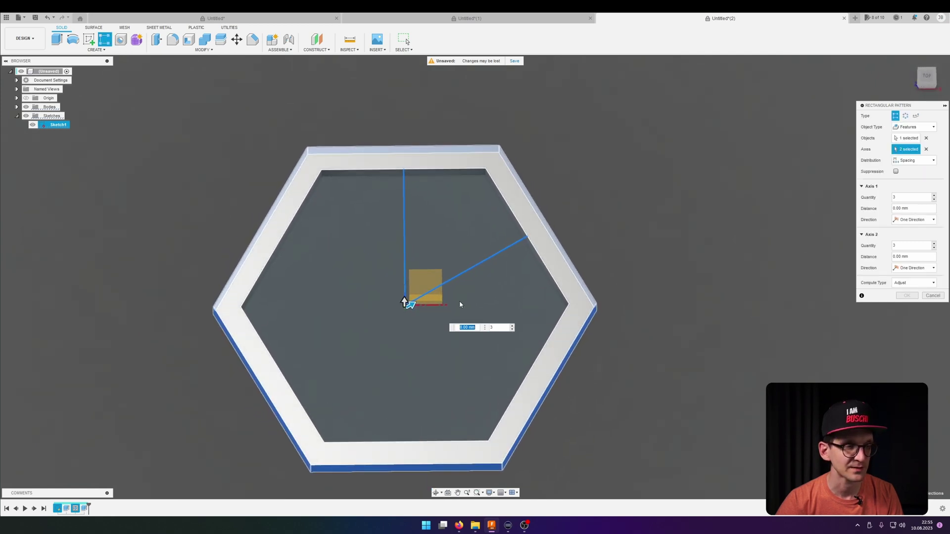
pyautogui.scroll(2, 458, 303)
pyautogui.scroll(-3, 459, 304)
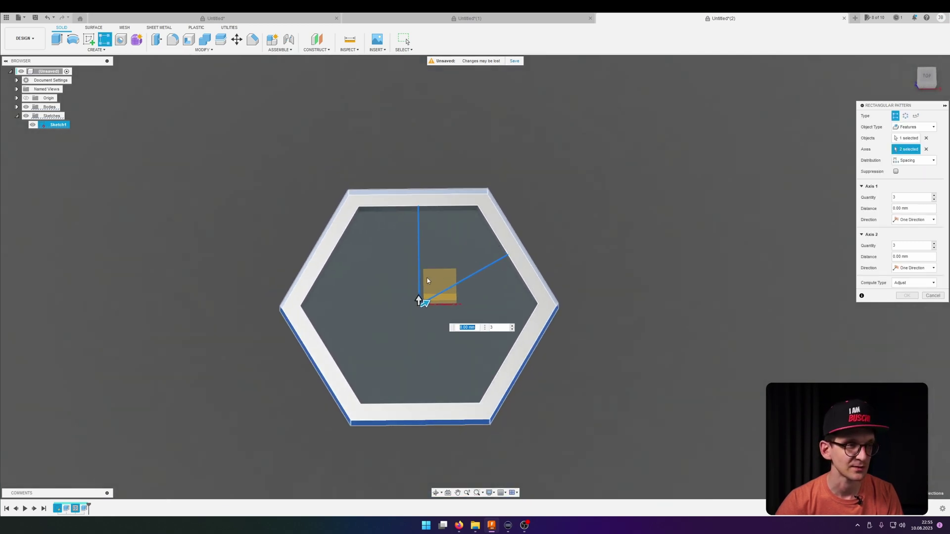
pyautogui.scroll(-5, 480, 272)
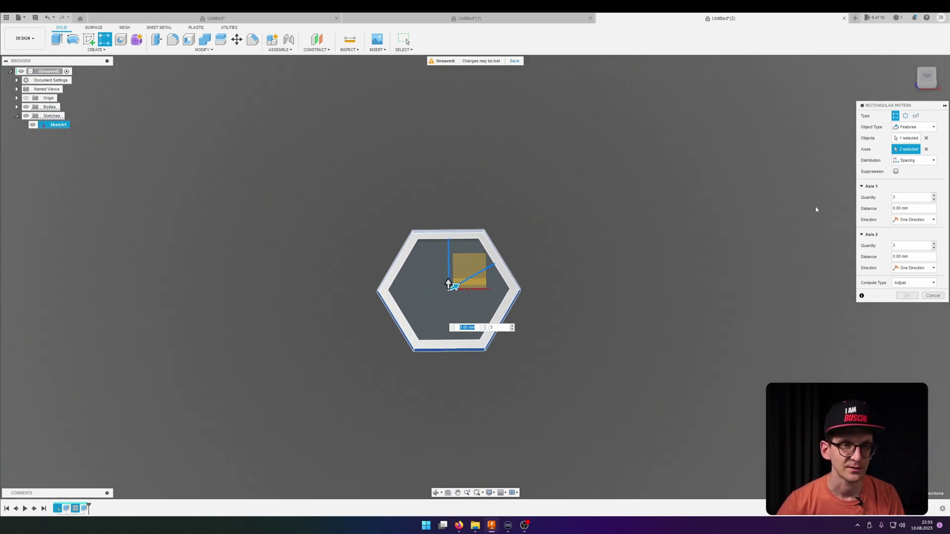
# Step: Make both pattern axes Symmetric with 65 mm spacing
pyautogui.click(913, 219)
pyautogui.click(903, 241)
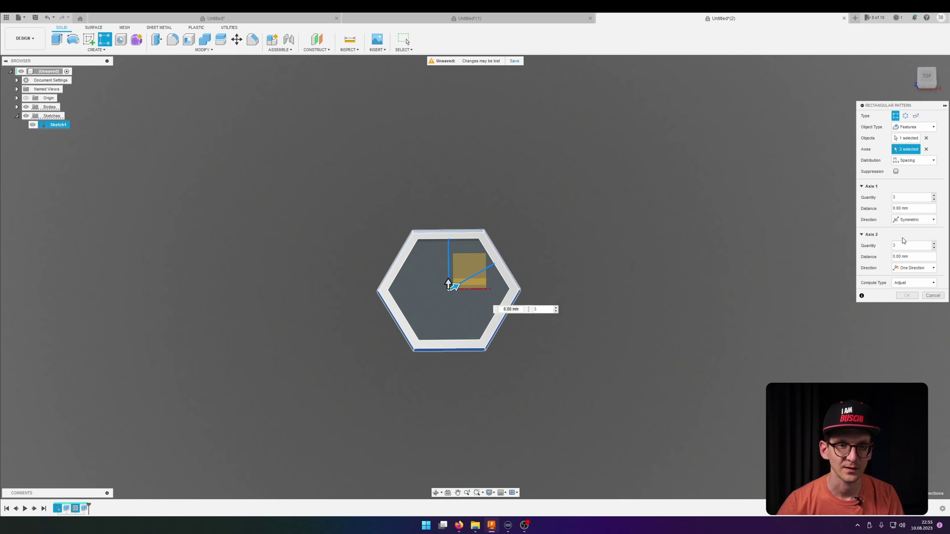
pyautogui.click(910, 270)
pyautogui.click(913, 283)
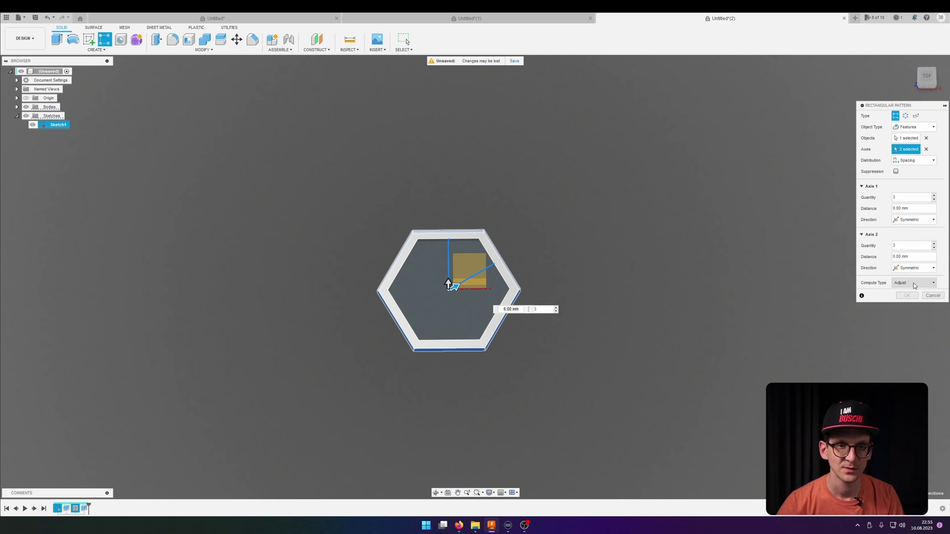
pyautogui.click(915, 257)
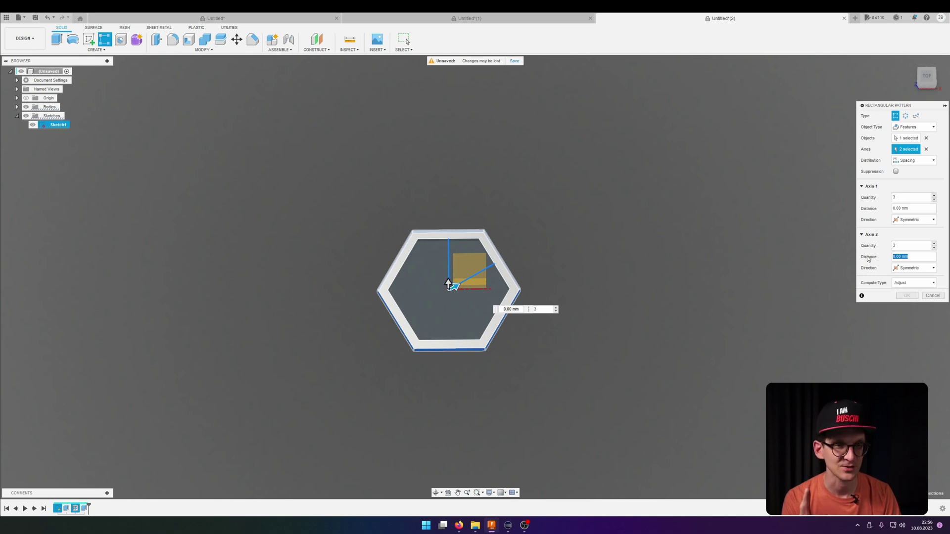
pyautogui.write('30')
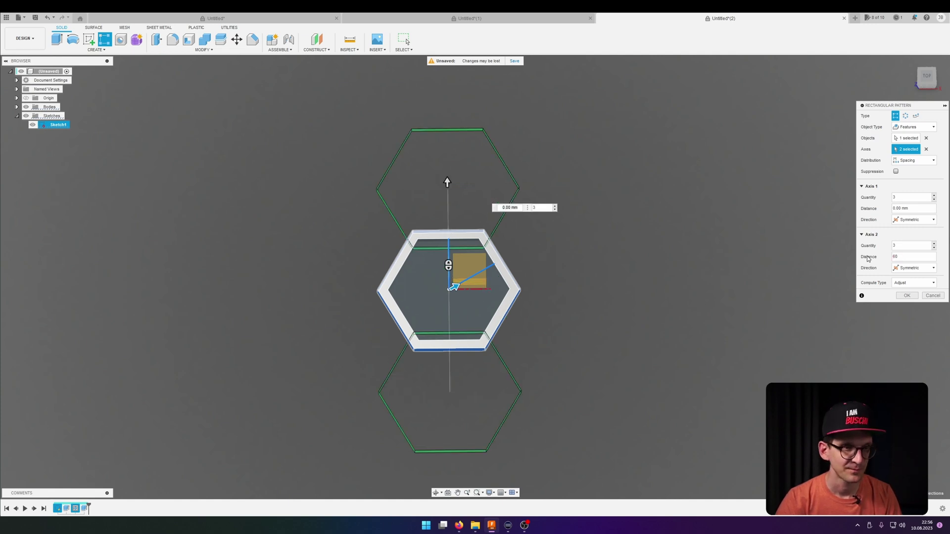
pyautogui.write('5')
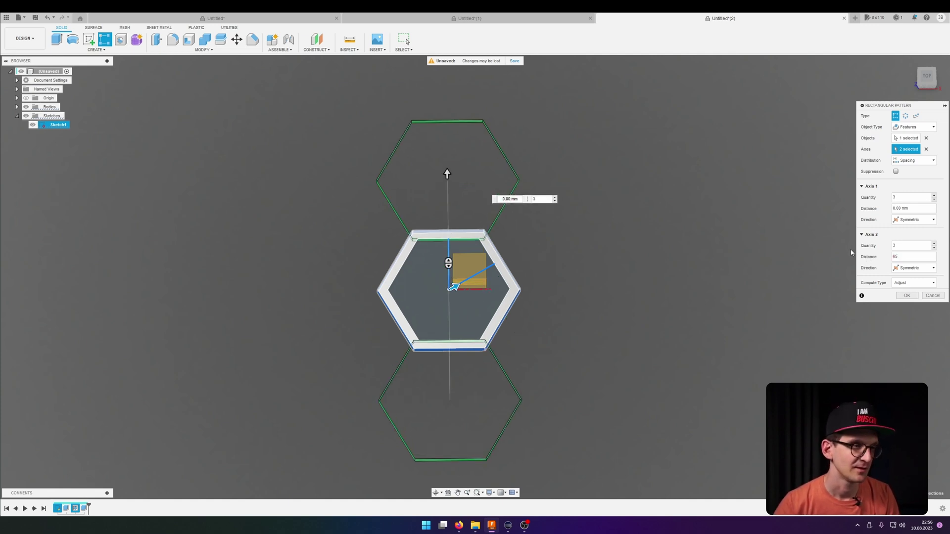
pyautogui.scroll(-5, 521, 244)
pyautogui.scroll(7, 445, 240)
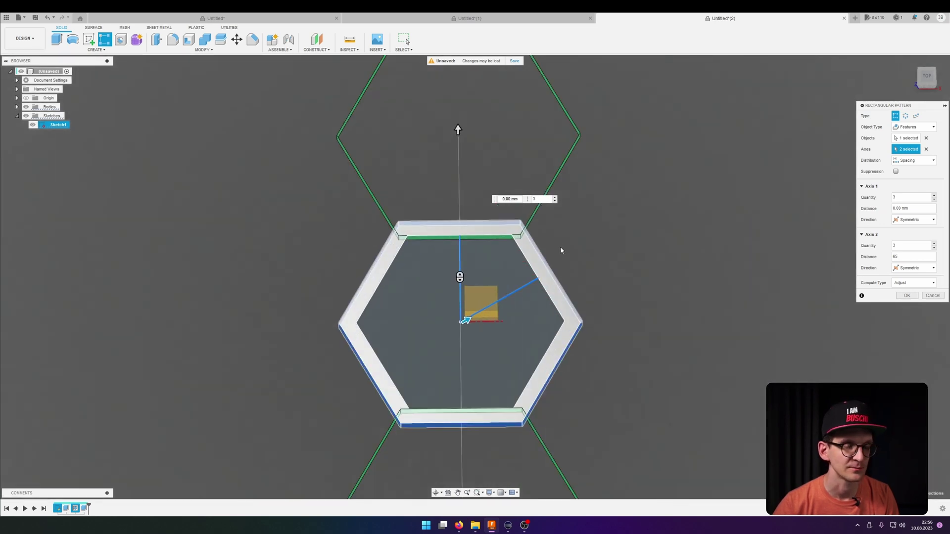
pyautogui.scroll(2, 560, 246)
pyautogui.scroll(-4, 559, 250)
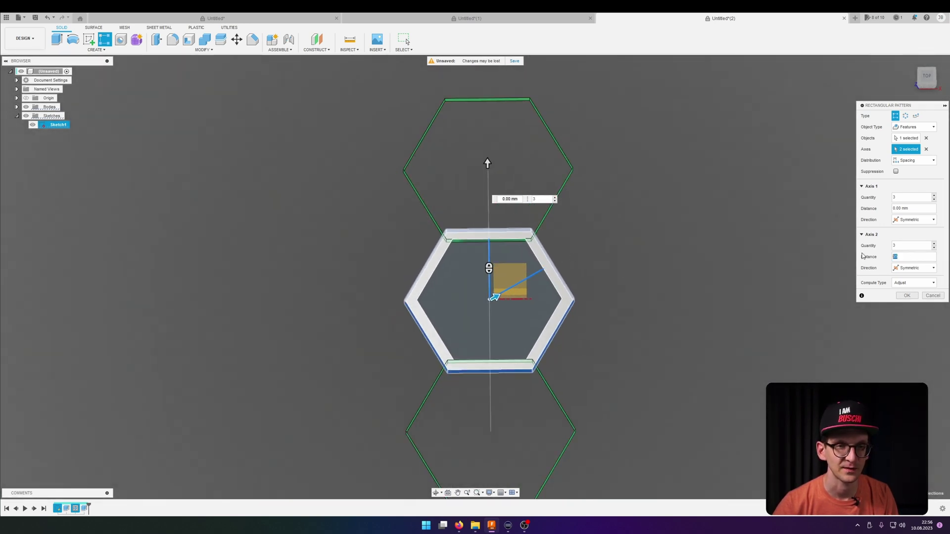
pyautogui.write('65')
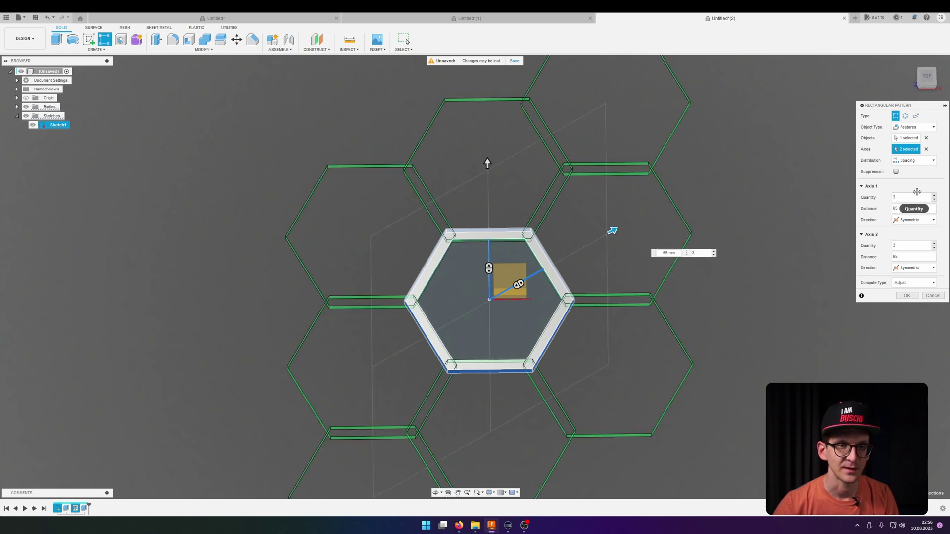
# Step: Set 15 copies on each axis, choose Optimized compute type, and confirm the pattern
pyautogui.moveTo(898, 197); pyautogui.dragTo(889, 200)
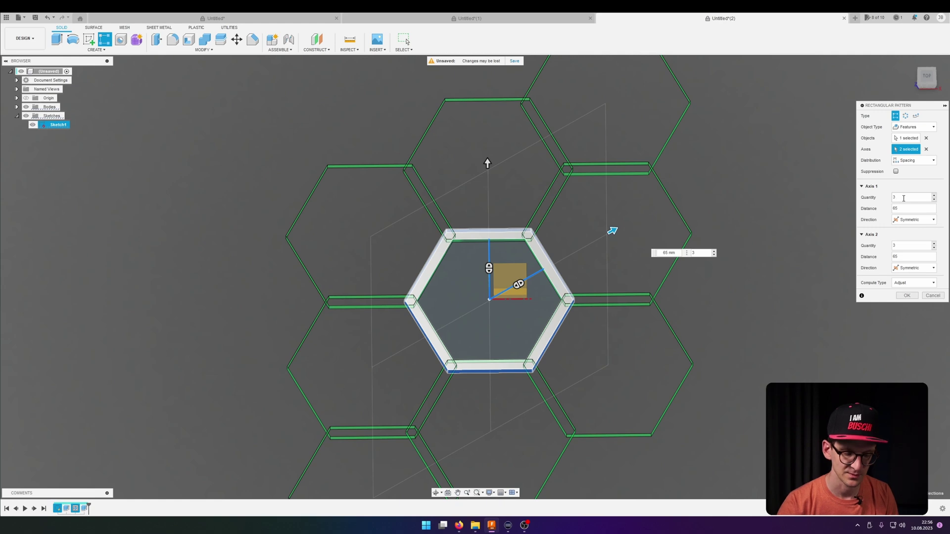
pyautogui.write('15')
pyautogui.doubleClick(911, 246)
pyautogui.write('15')
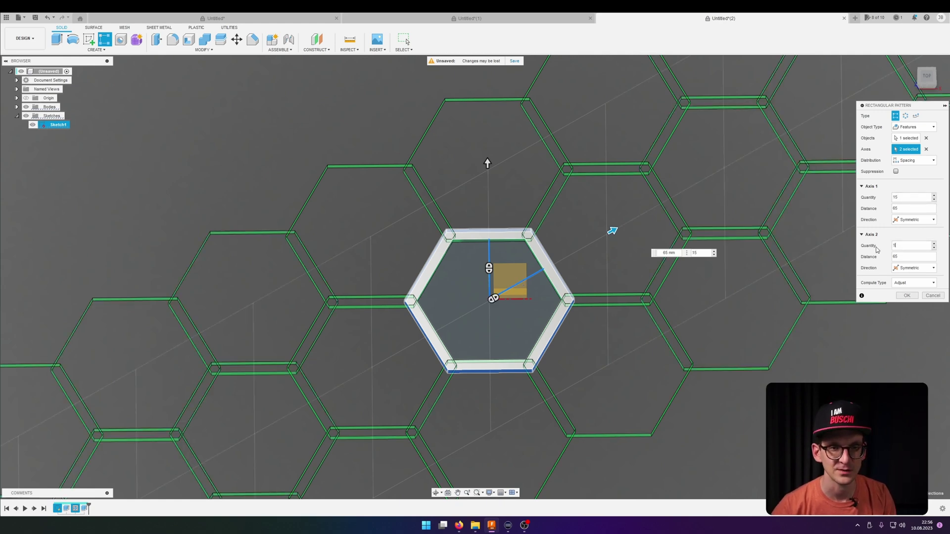
pyautogui.scroll(-2, 718, 279)
pyautogui.scroll(-2, 718, 278)
pyautogui.moveTo(742, 272); pyautogui.dragTo(641, 268, button='middle')
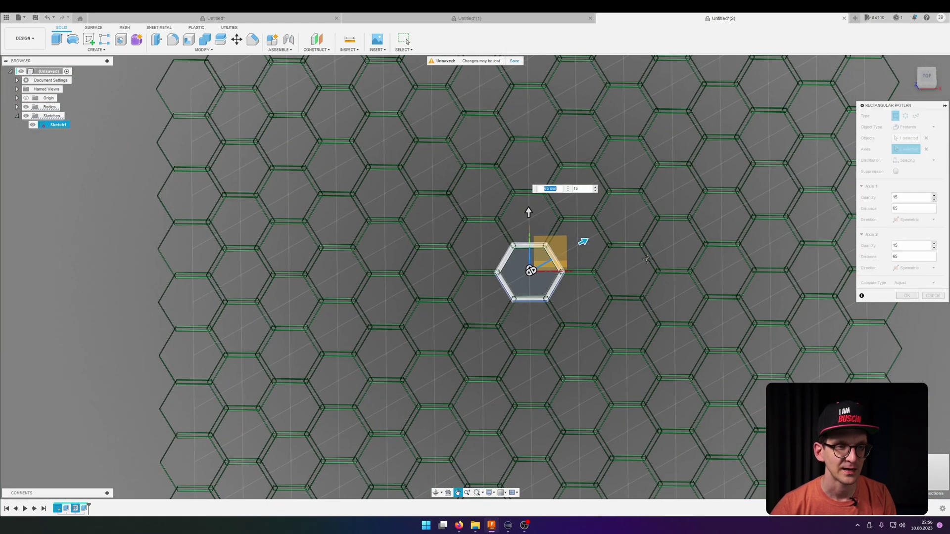
pyautogui.click(912, 282)
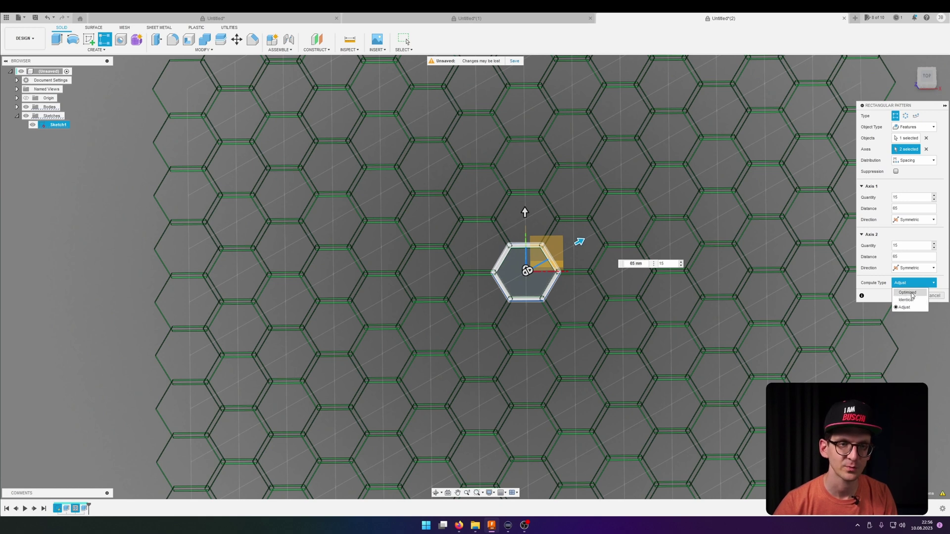
pyautogui.click(910, 293)
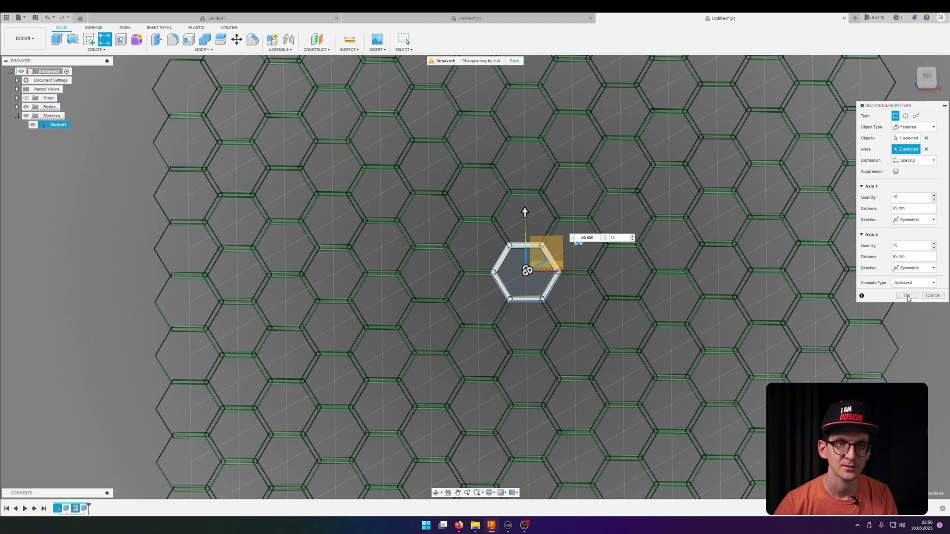
pyautogui.click(907, 295)
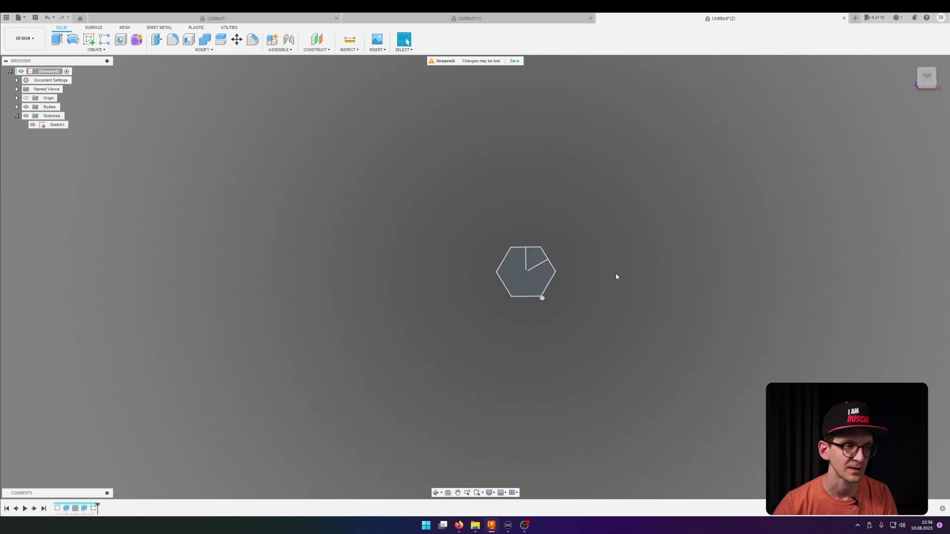
# Step: Re-edit the pattern with Identical compute type and inspect the resulting honeycomb grid
pyautogui.doubleClick(94, 508)
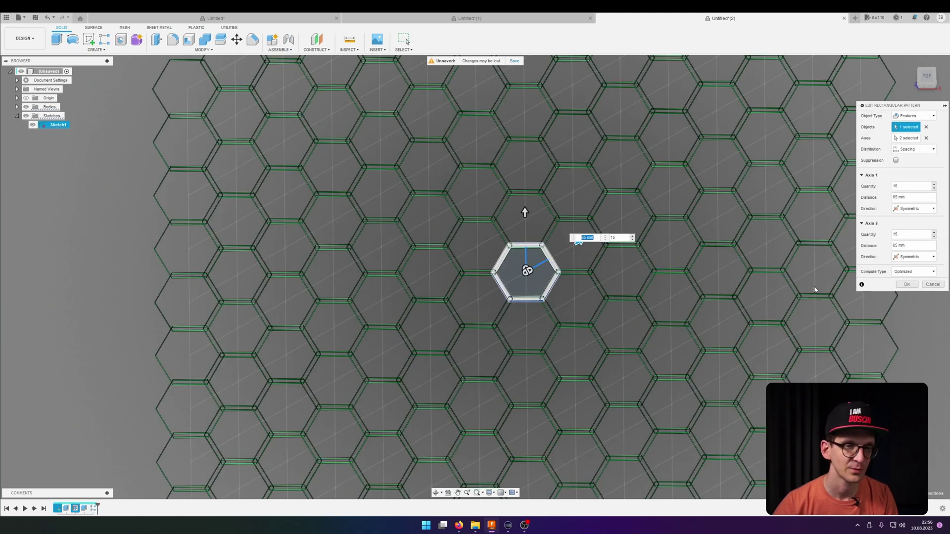
pyautogui.click(900, 272)
pyautogui.click(904, 287)
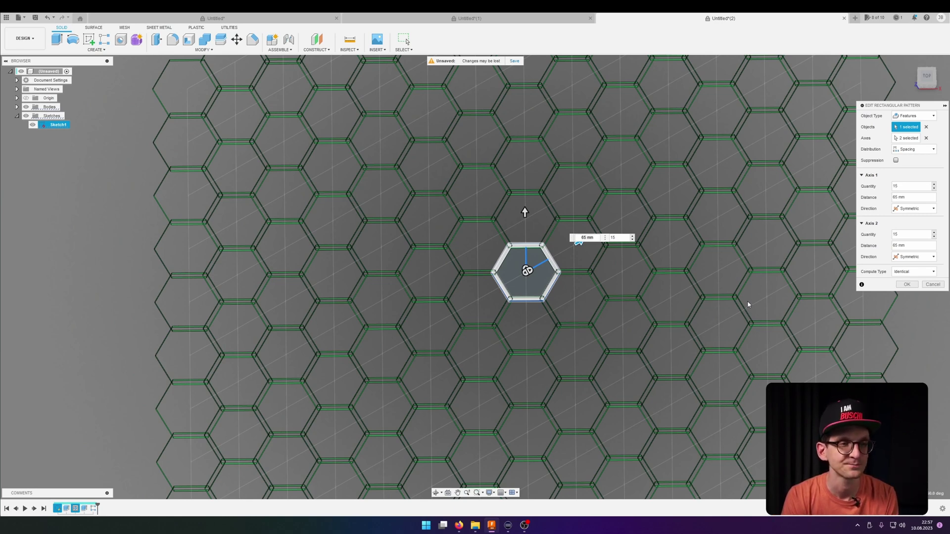
pyautogui.press('Return')
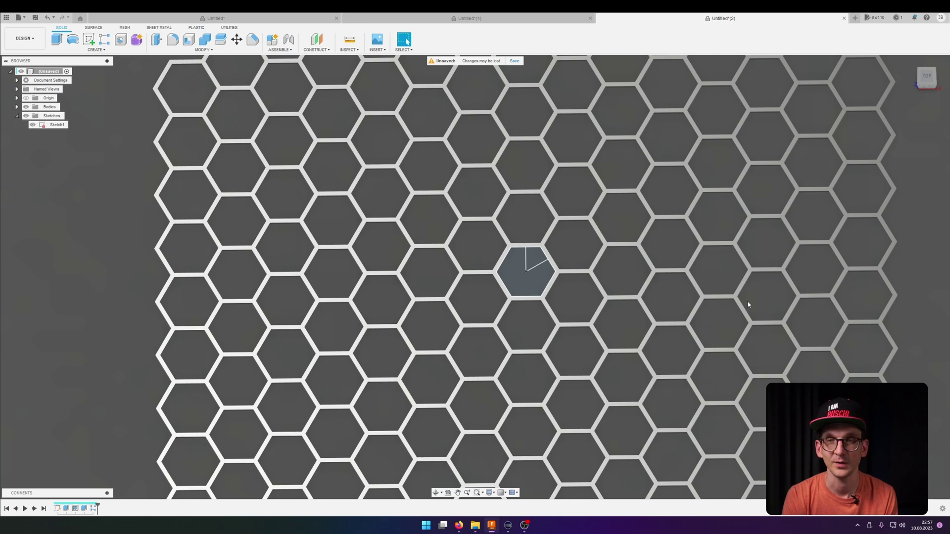
pyautogui.keyDown('shift'); pyautogui.moveTo(691, 323); pyautogui.dragTo(635, 280, button='middle'); pyautogui.keyUp('shift')
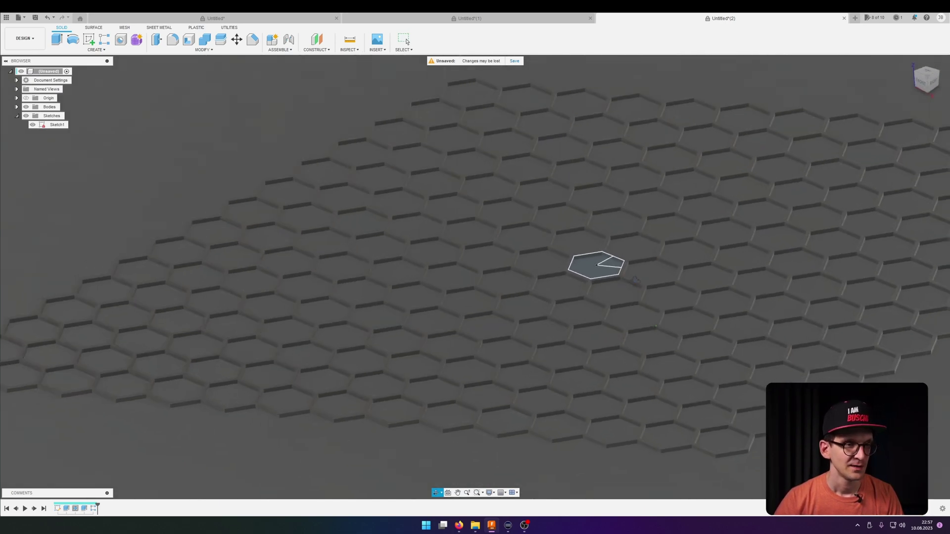
pyautogui.scroll(-6, 555, 320)
pyautogui.moveTo(562, 319); pyautogui.dragTo(537, 272, button='middle')
pyautogui.scroll(4, 539, 276)
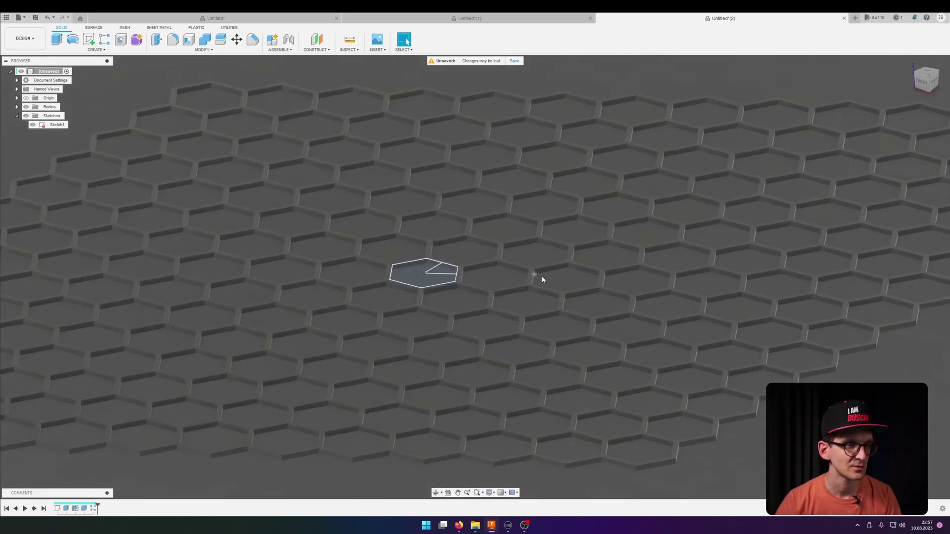
pyautogui.click(94, 507)
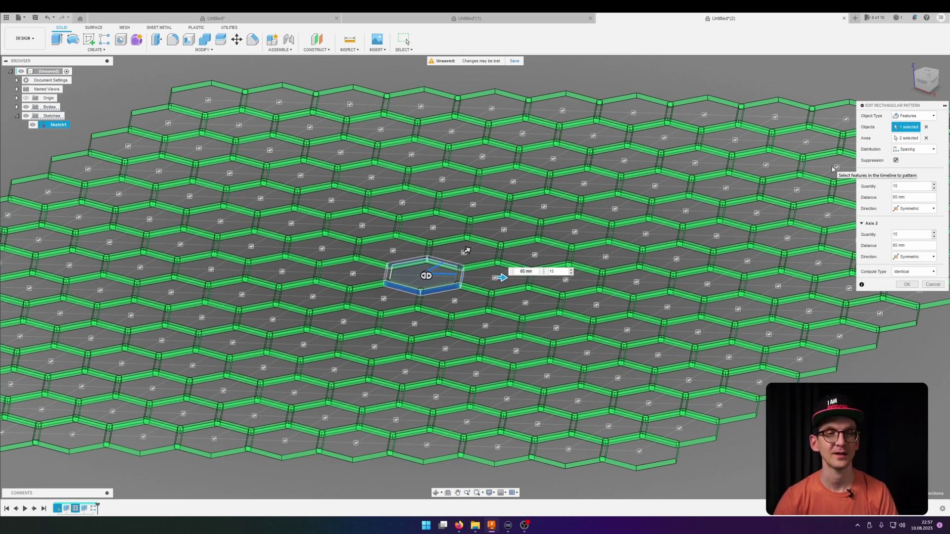
# Step: Suppress five upper-right corner and four right-edge hexagon instances, then apply the edit
pyautogui.scroll(-5, 721, 159)
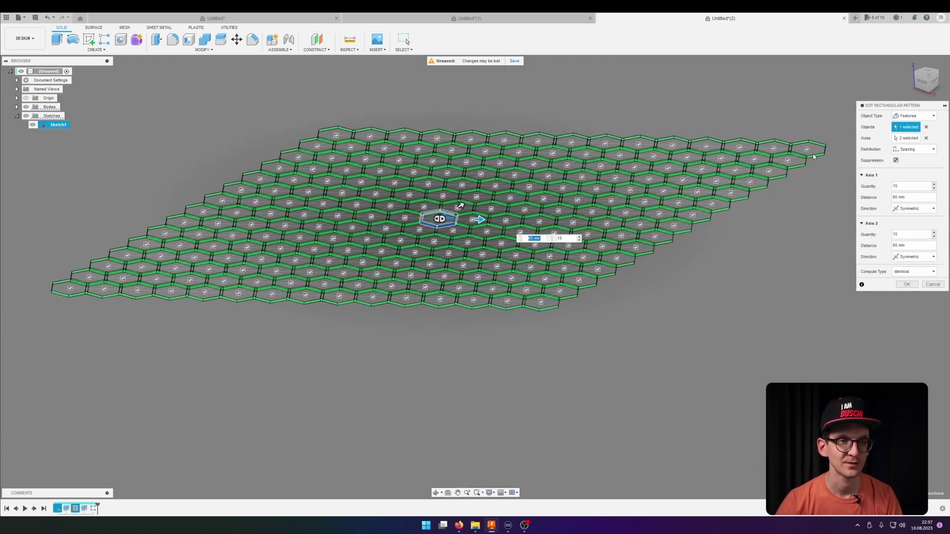
pyautogui.click(769, 170)
pyautogui.click(788, 160)
pyautogui.click(754, 159)
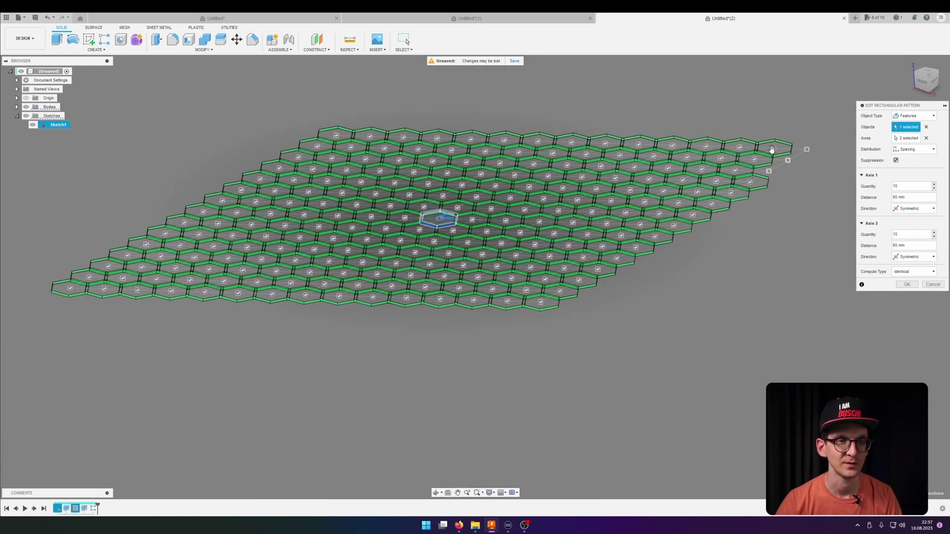
pyautogui.click(774, 148)
pyautogui.click(739, 147)
pyautogui.click(706, 147)
pyautogui.click(720, 158)
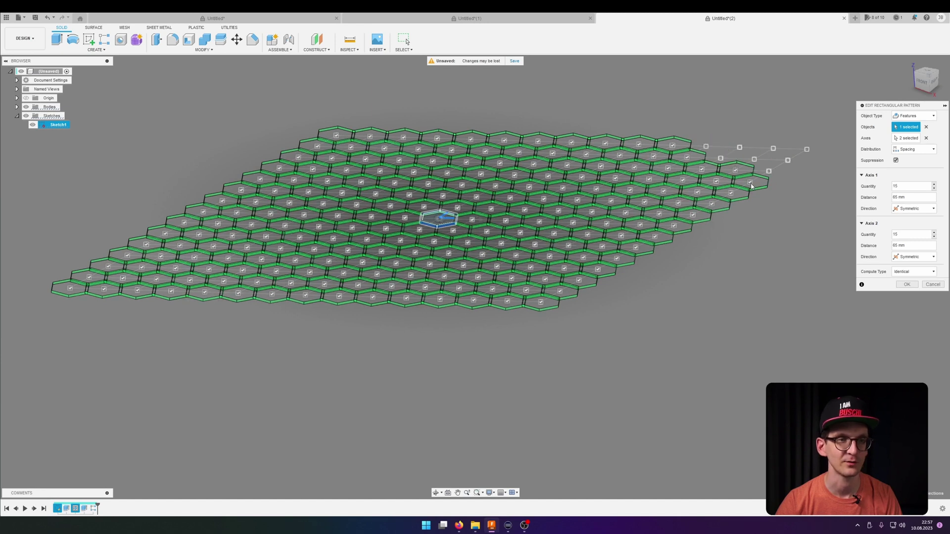
pyautogui.click(735, 171)
pyautogui.click(750, 182)
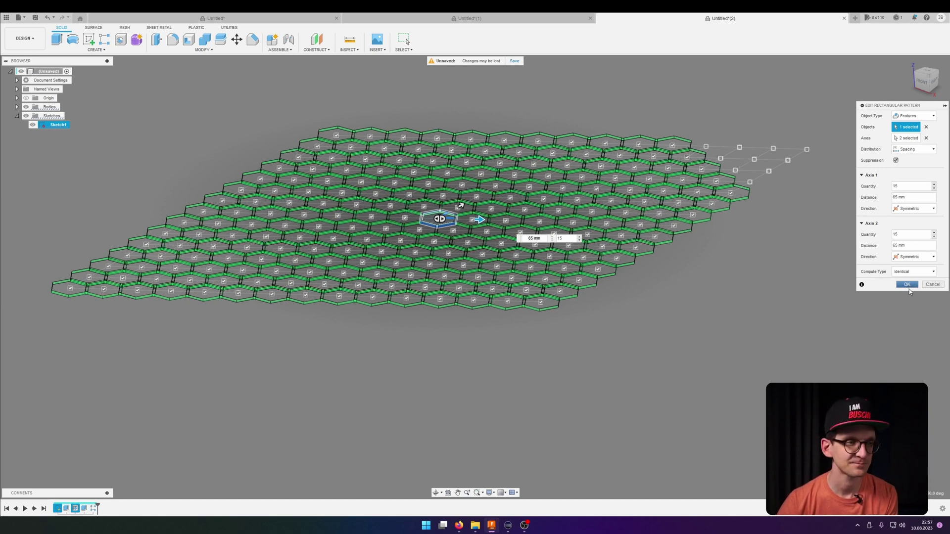
pyautogui.click(908, 287)
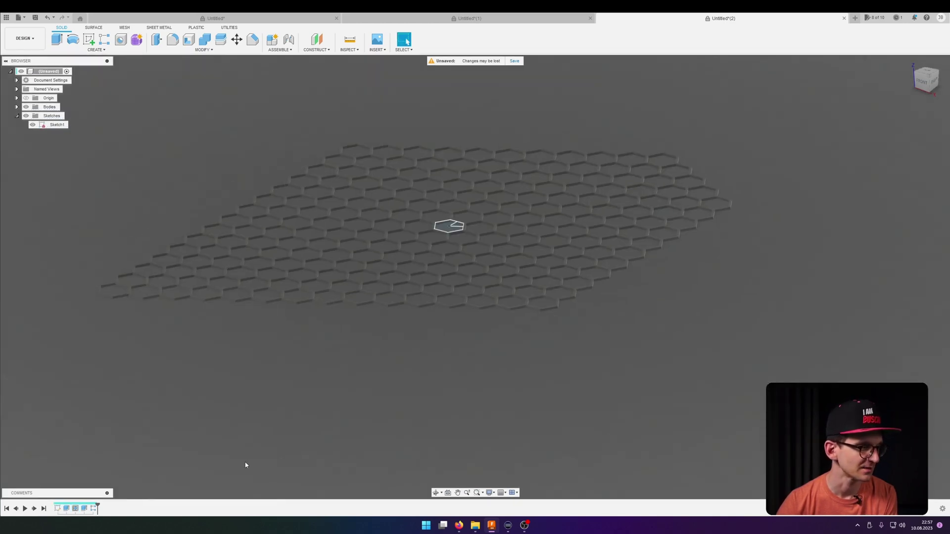
# Step: Change the hexagon wall extrusion thickness to 2 mm and inspect the thinner walls
pyautogui.doubleClick(92, 506)
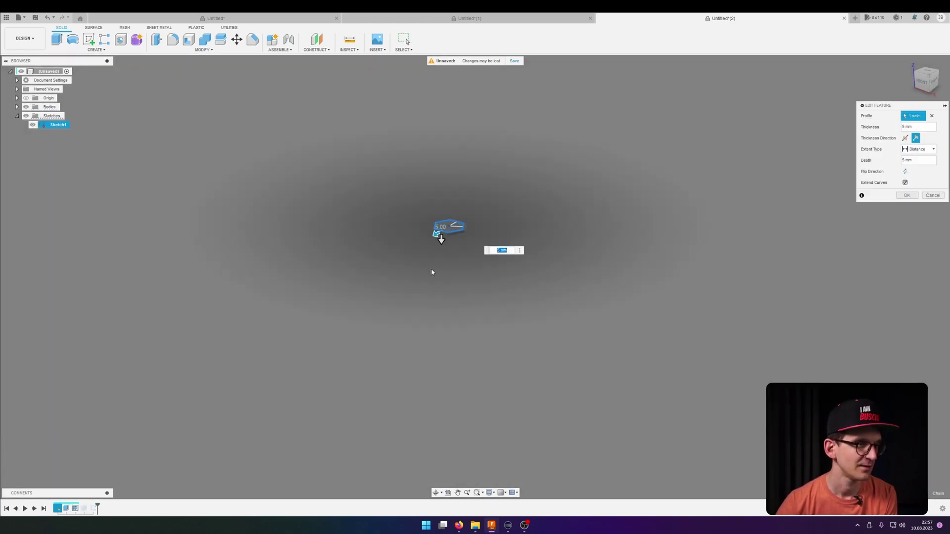
pyautogui.write('2')
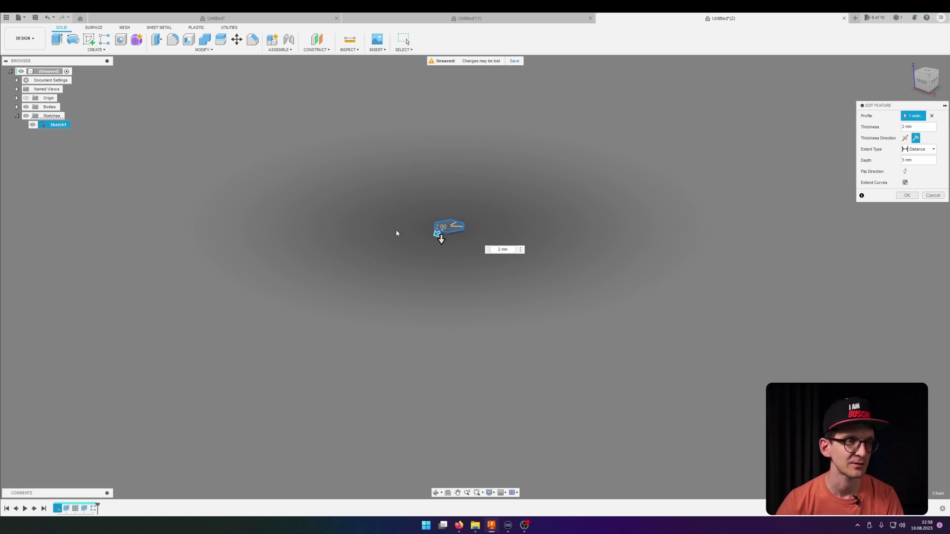
pyautogui.press('Return')
pyautogui.scroll(5, 460, 228)
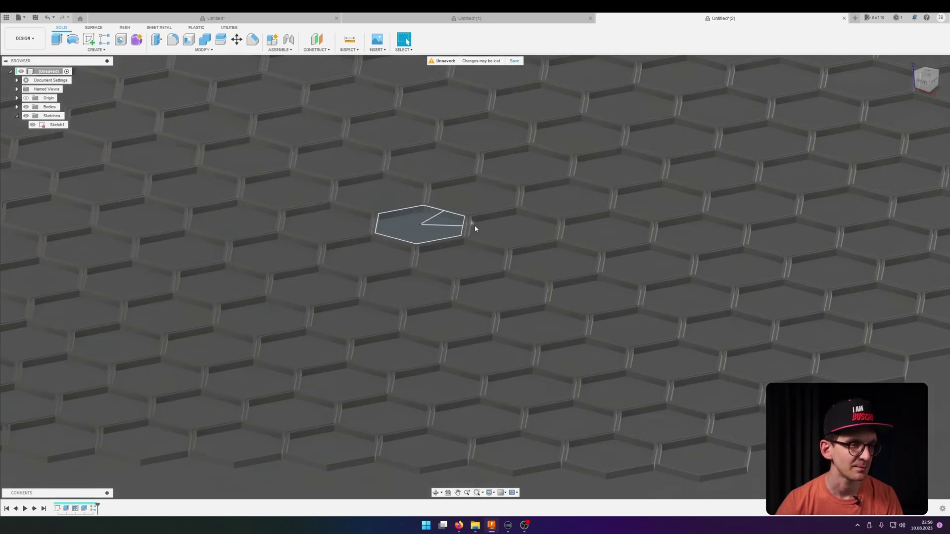
pyautogui.keyDown('shift'); pyautogui.moveTo(474, 228); pyautogui.dragTo(498, 252, button='middle'); pyautogui.keyUp('shift')
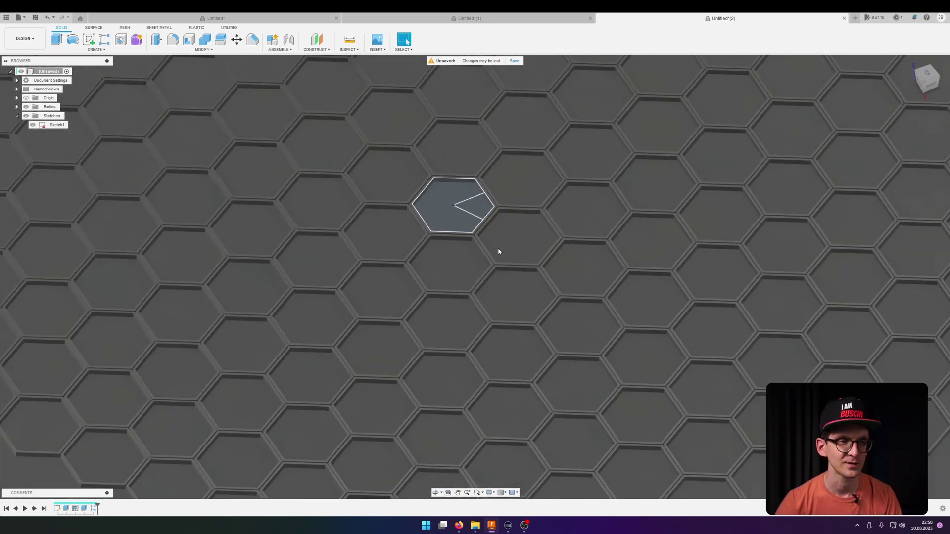
pyautogui.scroll(10, 499, 252)
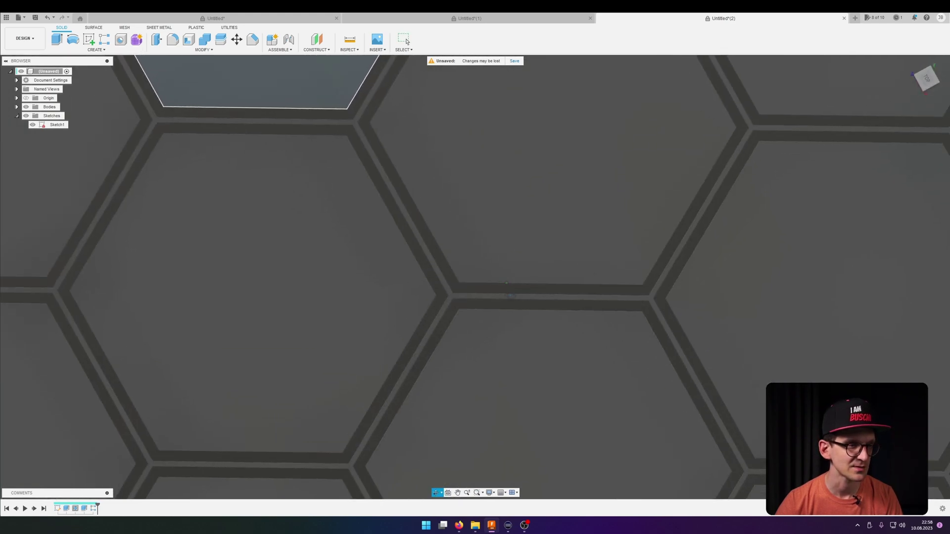
pyautogui.moveTo(511, 296)
pyautogui.keyDown('shift'); pyautogui.mouseDown(button='middle')
pyautogui.moveTo(539, 245)
pyautogui.moveTo(551, 272)
pyautogui.moveTo(544, 292)
pyautogui.moveTo(534, 277)
pyautogui.mouseUp(button='middle'); pyautogui.keyUp('shift')
# Step: Add a user parameter named 'thickness' with a 5 mm value in Change Parameters
pyautogui.scroll(-5, 557, 272)
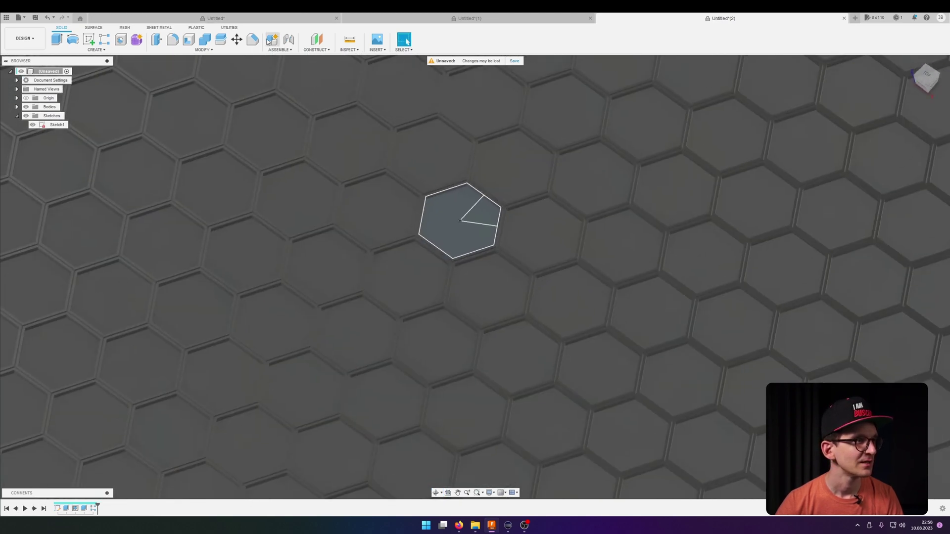
pyautogui.click(136, 50)
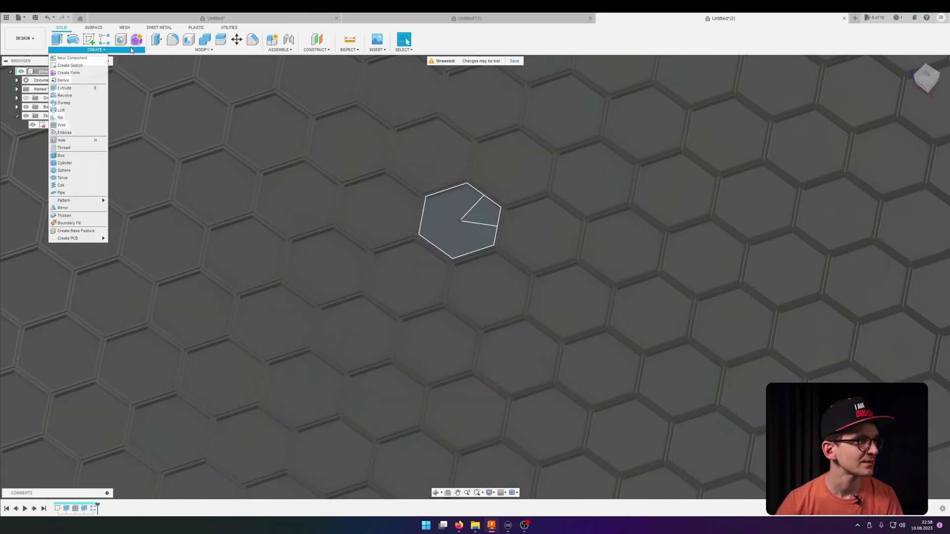
pyautogui.click(171, 51)
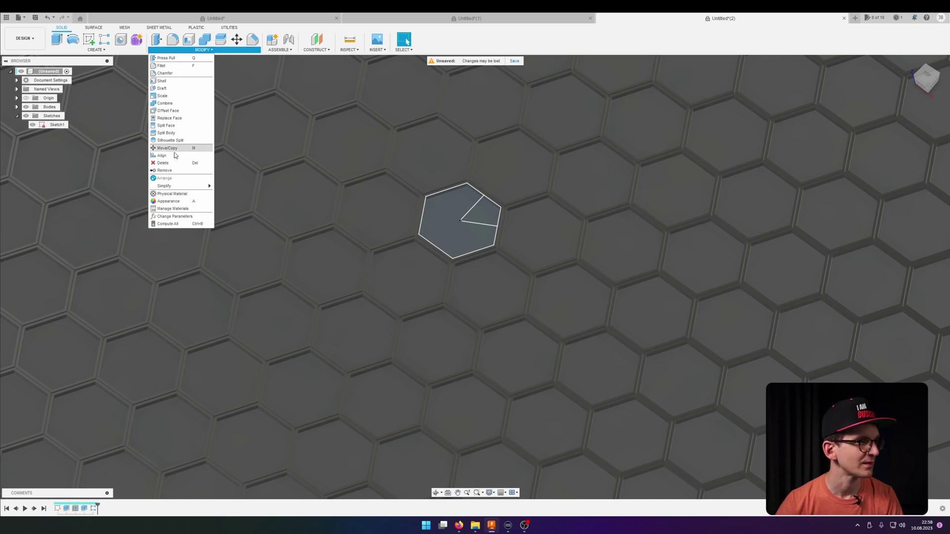
pyautogui.click(182, 218)
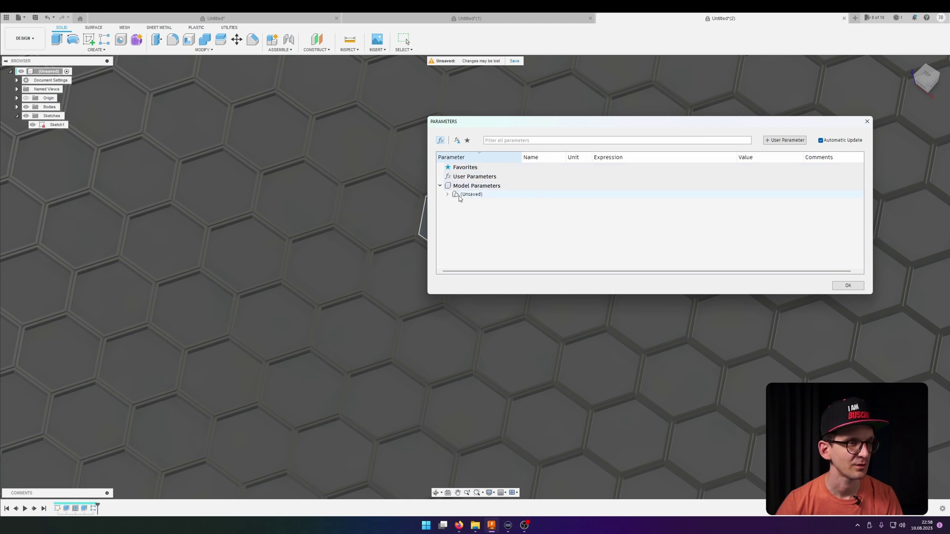
pyautogui.click(450, 180)
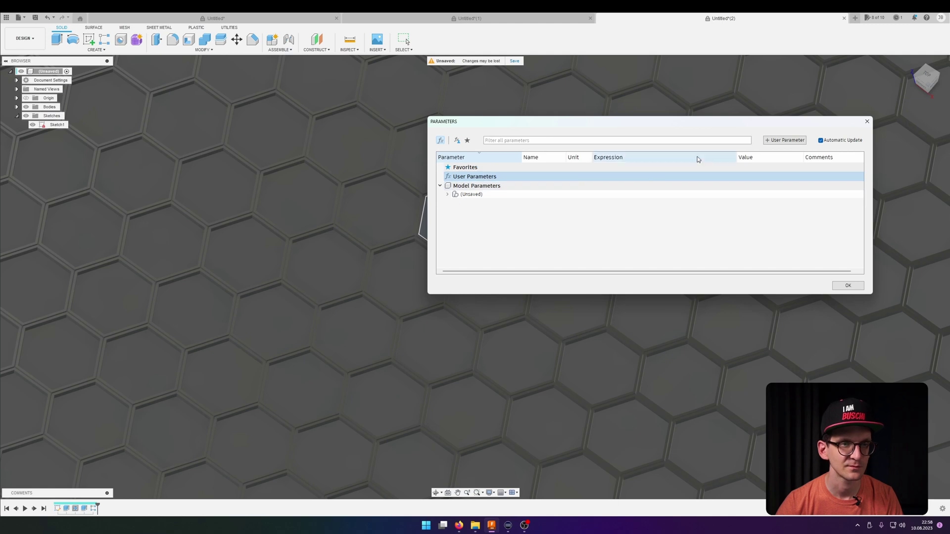
pyautogui.click(785, 140)
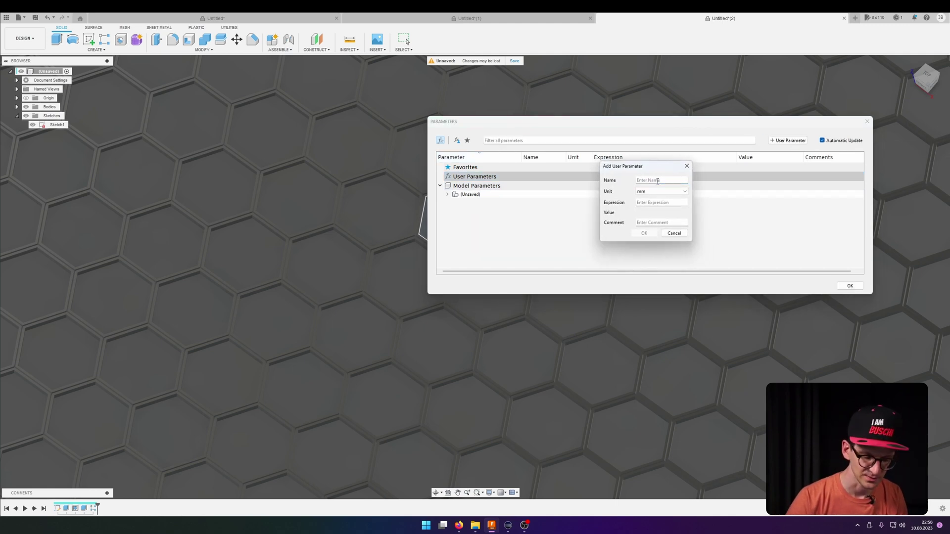
pyautogui.write('thickness')
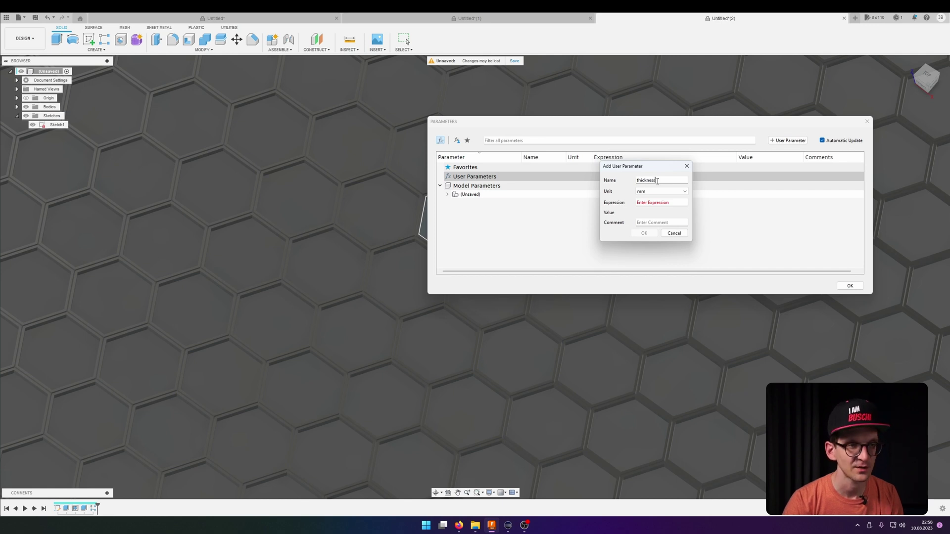
pyautogui.click(656, 205)
pyautogui.write('5')
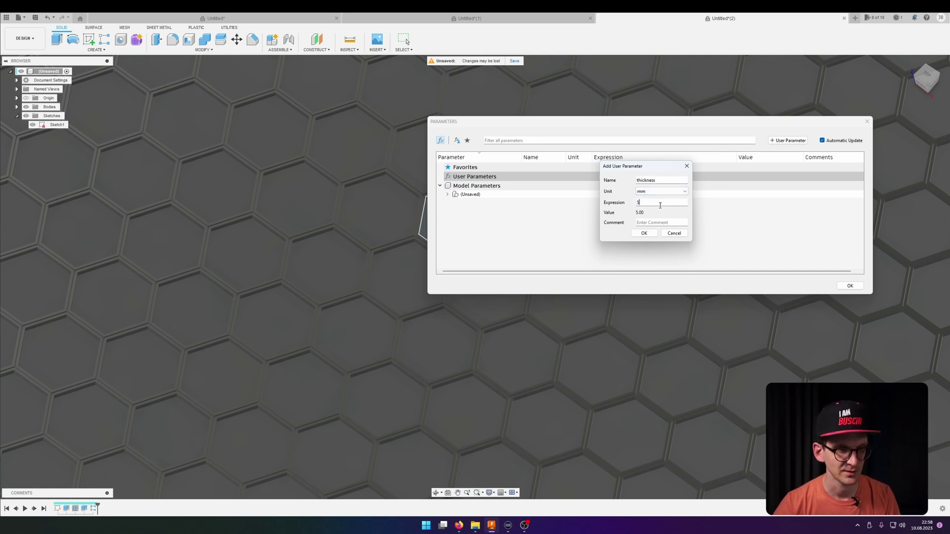
pyautogui.click(645, 236)
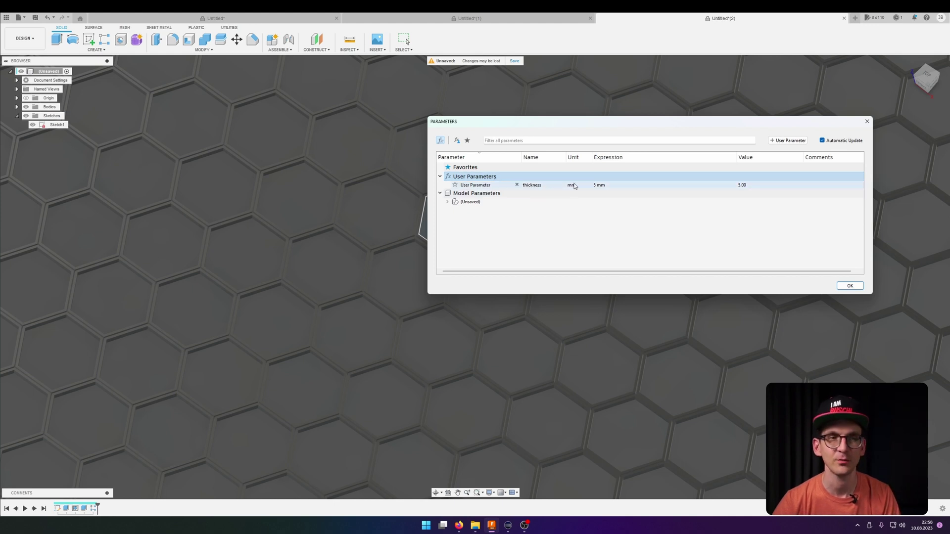
# Step: Make the web extrusion depth use the 'thickness' parameter and apply the edit
pyautogui.click(867, 121)
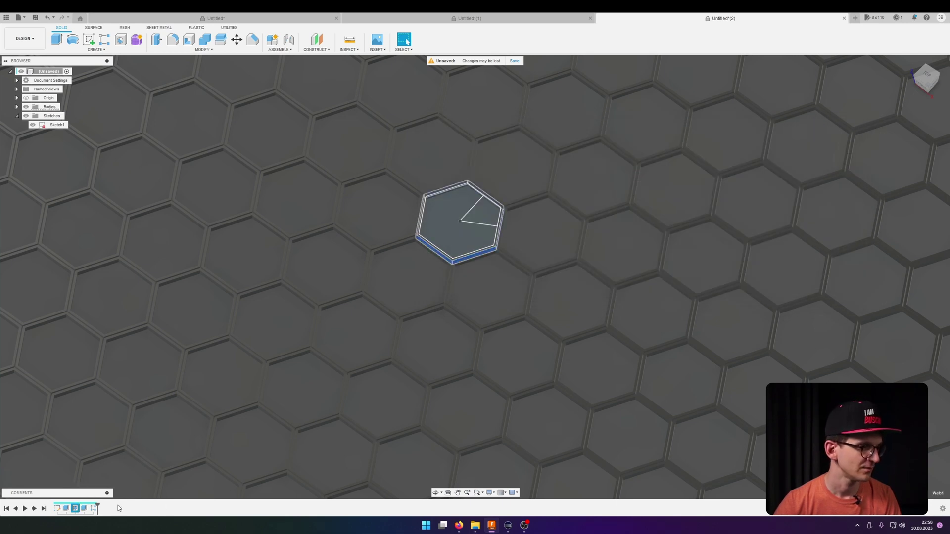
pyautogui.doubleClick(585, 335)
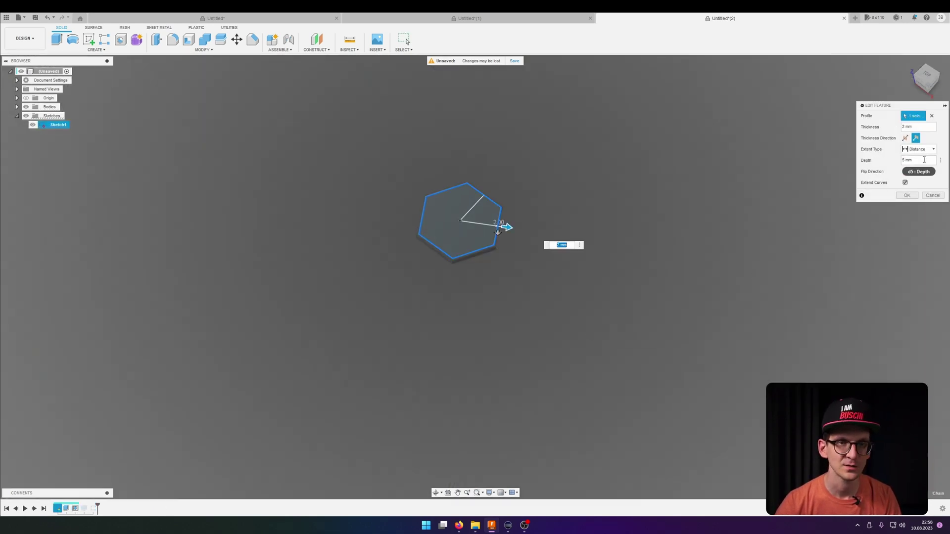
pyautogui.press('Tab')
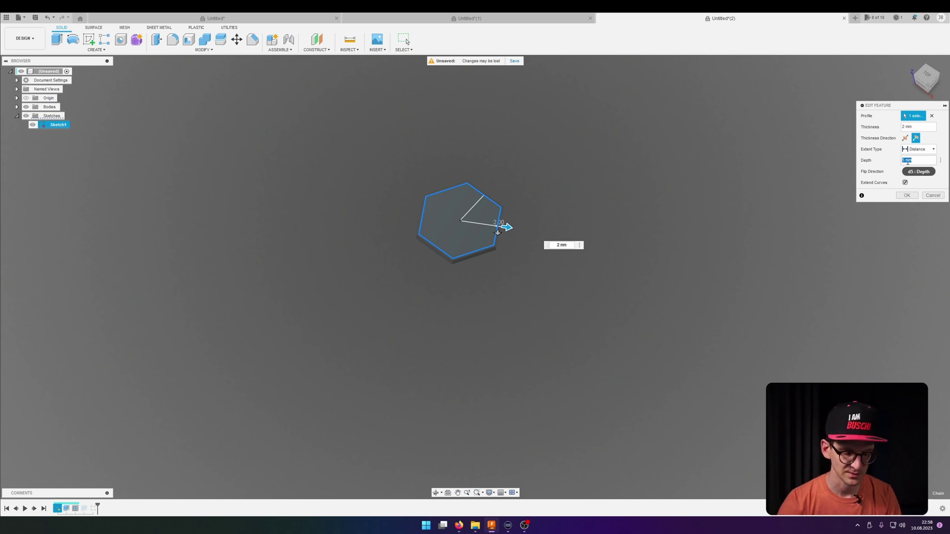
pyautogui.write('thickness')
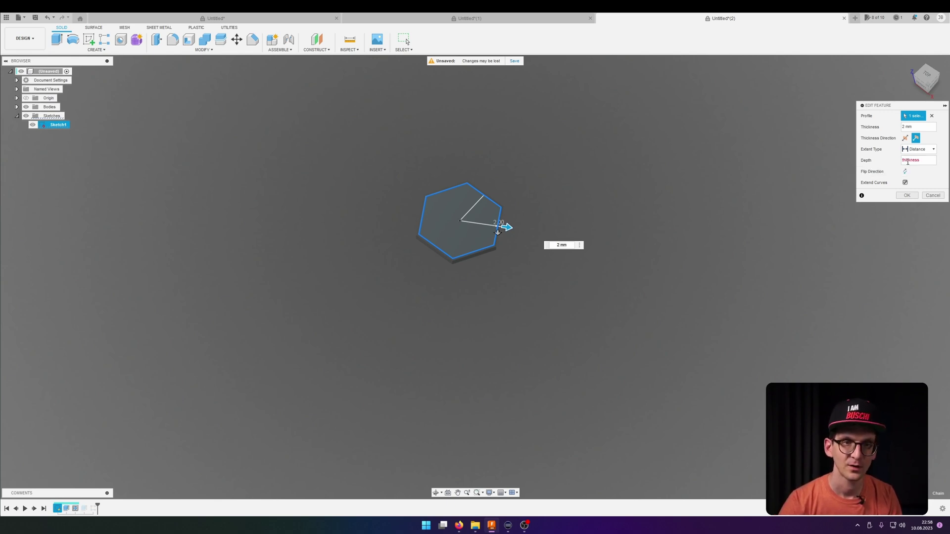
pyautogui.press('Return')
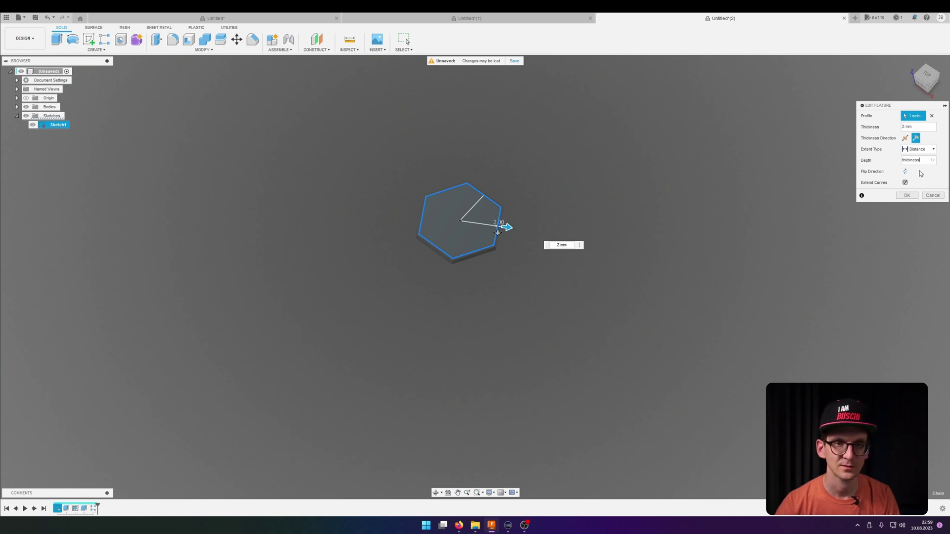
pyautogui.click(899, 197)
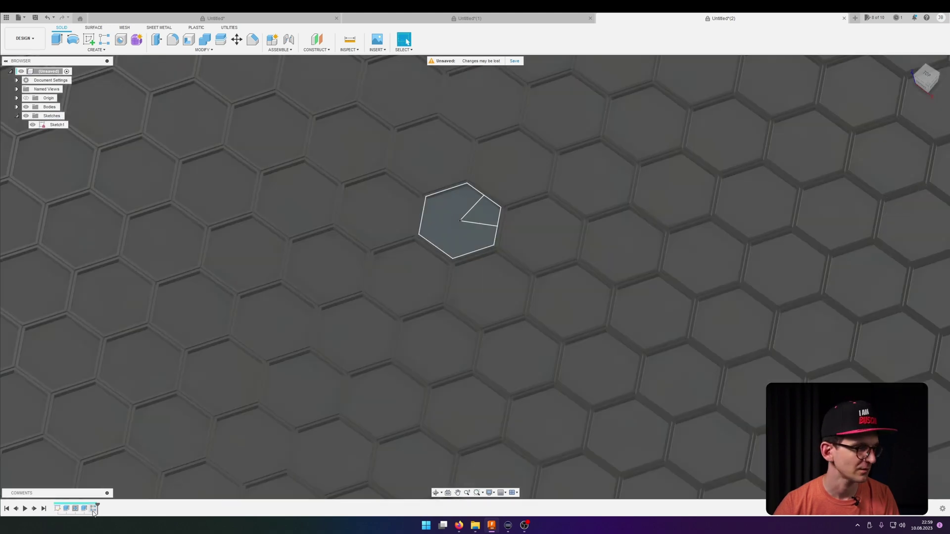
# Step: Set both pattern axis distances to '60 mm +thickness'
pyautogui.doubleClick(797, 247)
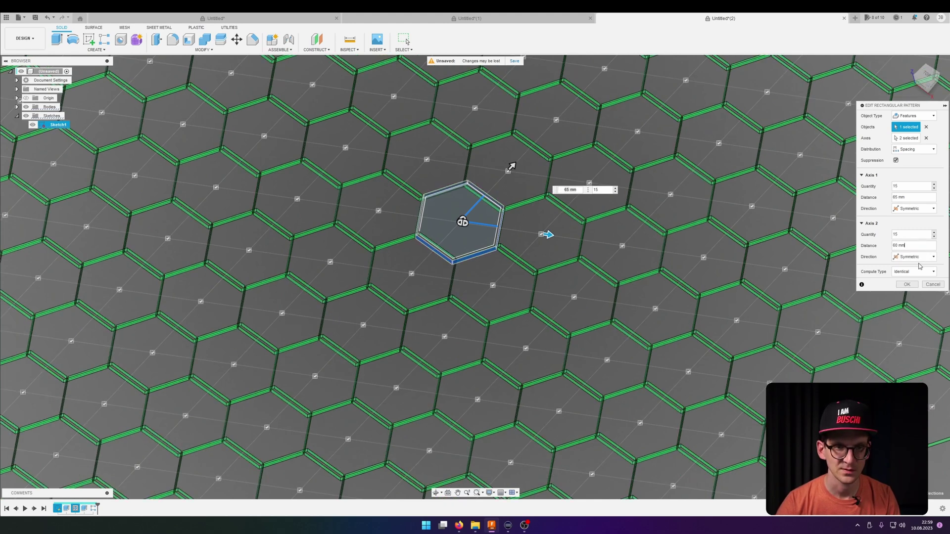
pyautogui.press('End')
pyautogui.write('+thi')
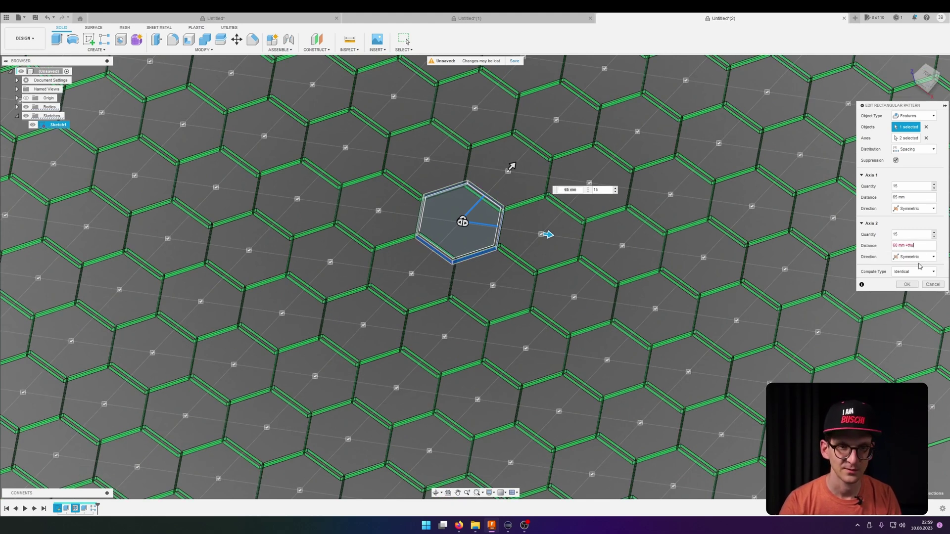
pyautogui.press('BackSpace')
pyautogui.click(918, 257)
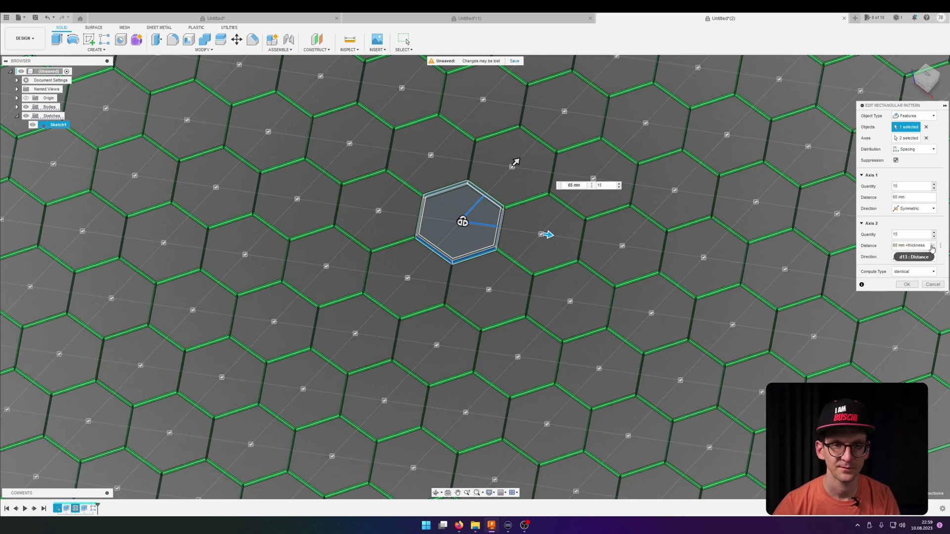
pyautogui.hotkey('ctrl', 'c')
pyautogui.click(910, 197)
pyautogui.hotkey('ctrl', 'v')
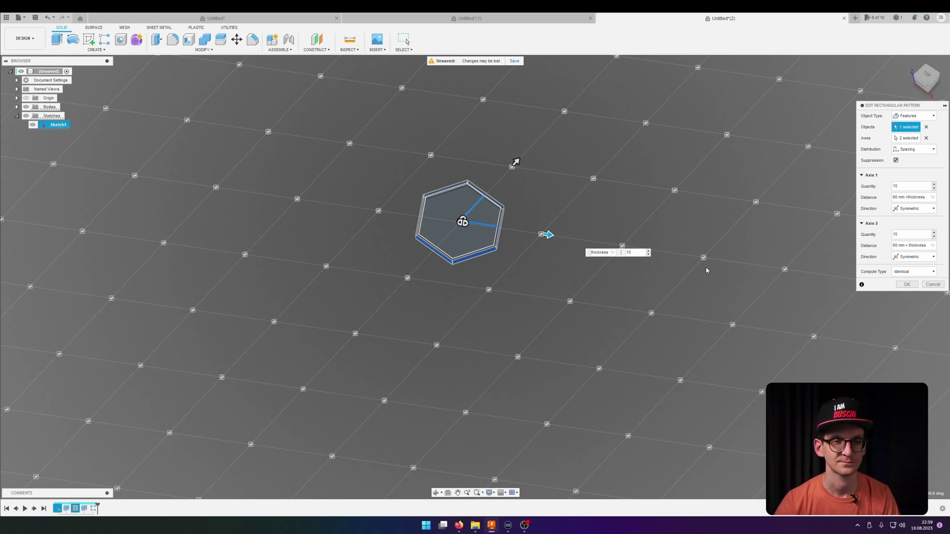
pyautogui.press('Return')
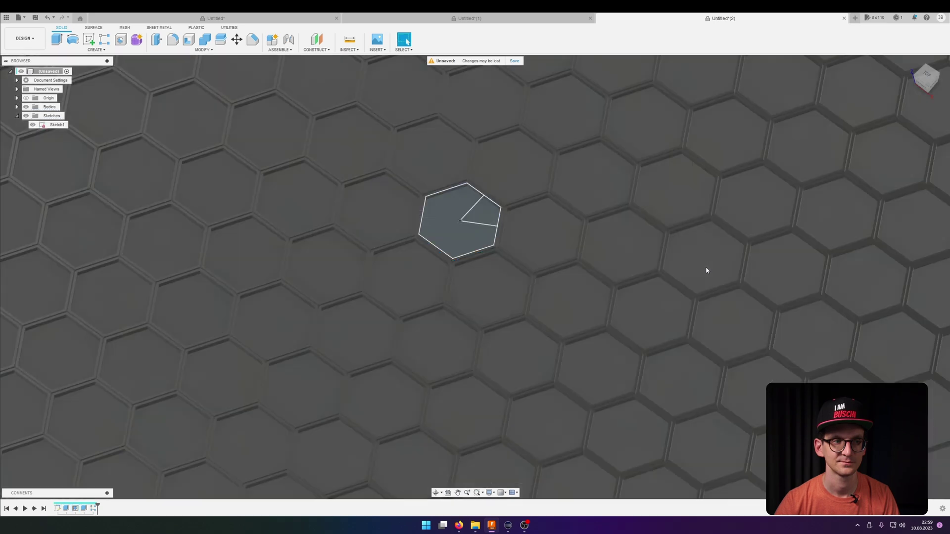
# Step: Edit Web1 so its wall thickness is 'thickness' and its depth is 10
pyautogui.scroll(10, 628, 280)
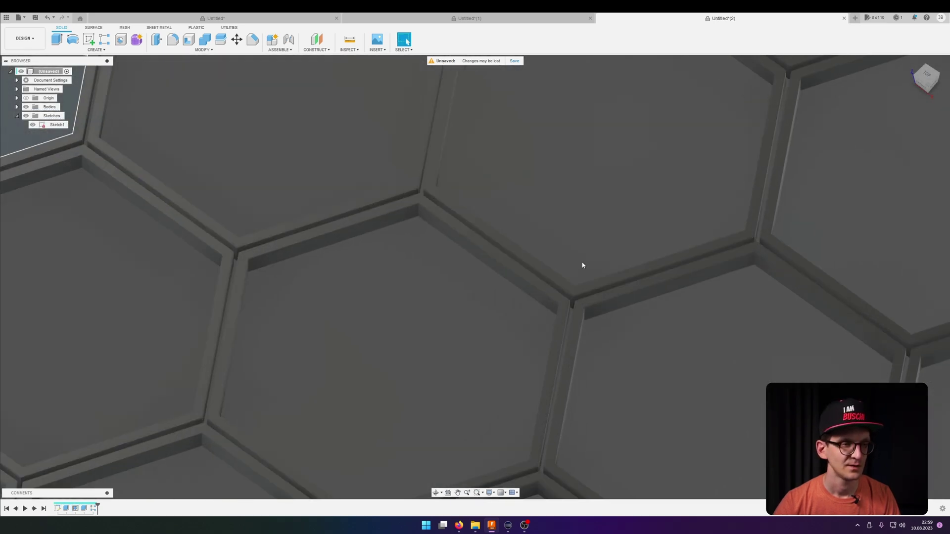
pyautogui.keyDown('shift'); pyautogui.moveTo(598, 234); pyautogui.dragTo(424, 437, button='middle'); pyautogui.keyUp('shift')
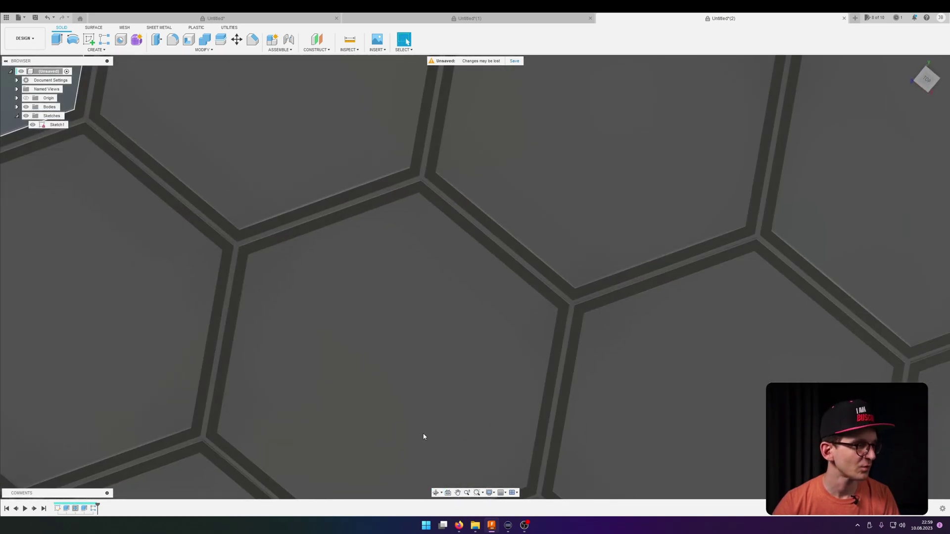
pyautogui.click(74, 509)
pyautogui.doubleClick(74, 509)
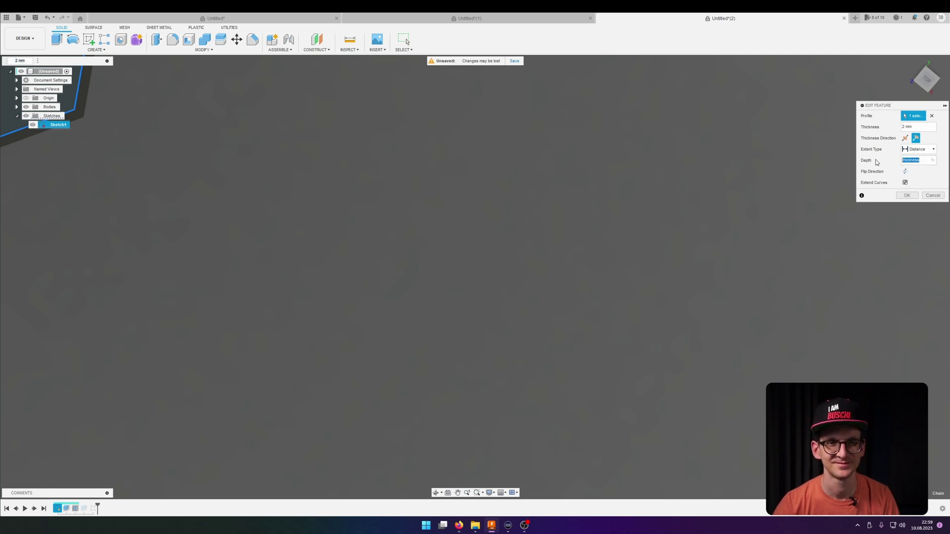
pyautogui.click(906, 127)
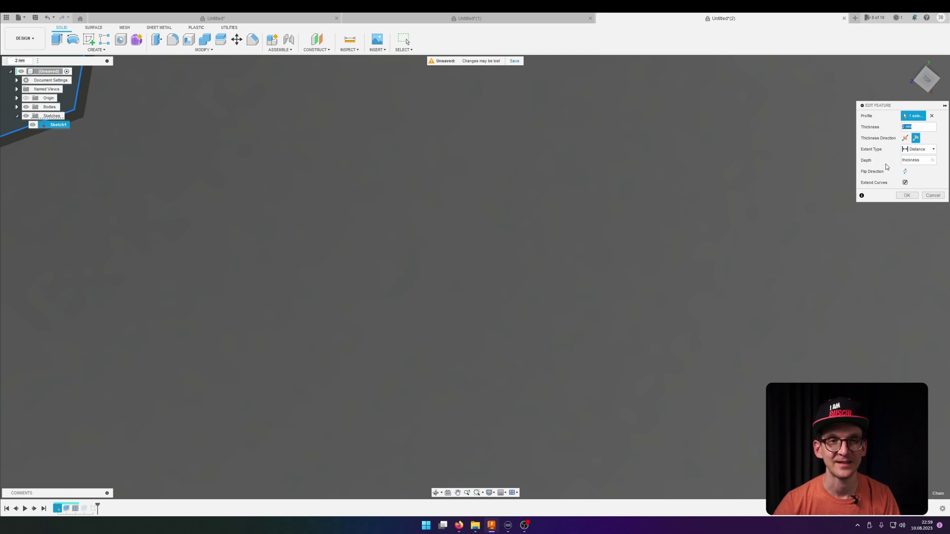
pyautogui.write('thickness')
pyautogui.press('Return')
pyautogui.click(922, 160)
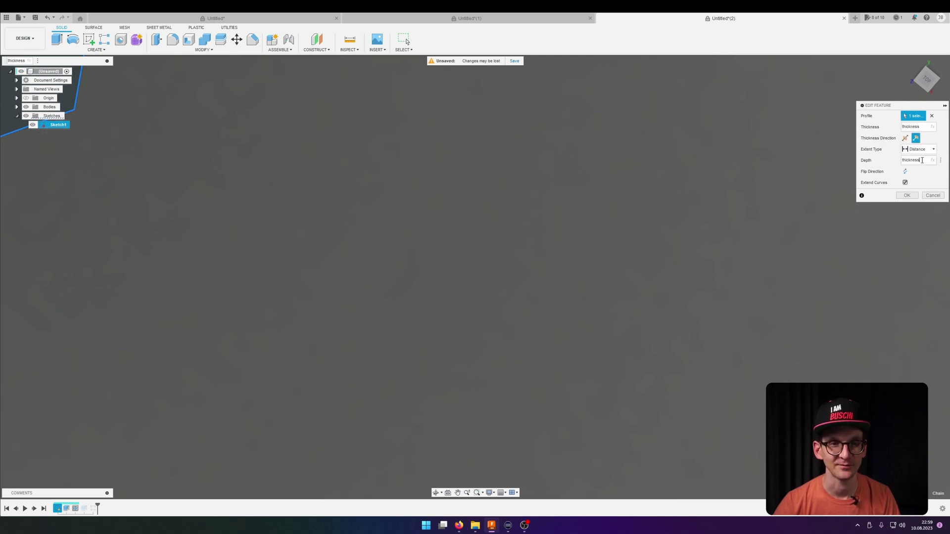
pyautogui.moveTo(921, 160); pyautogui.dragTo(898, 162)
pyautogui.write('10')
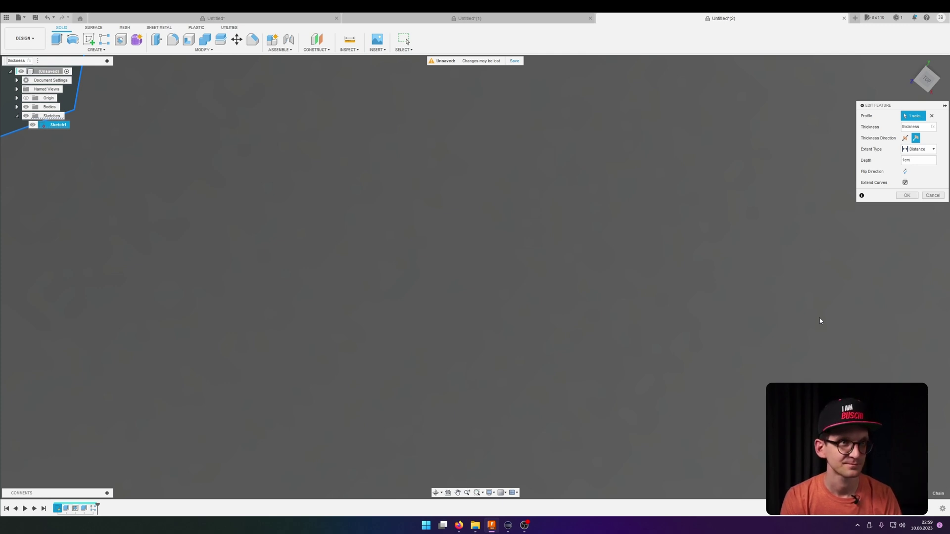
pyautogui.press('Return')
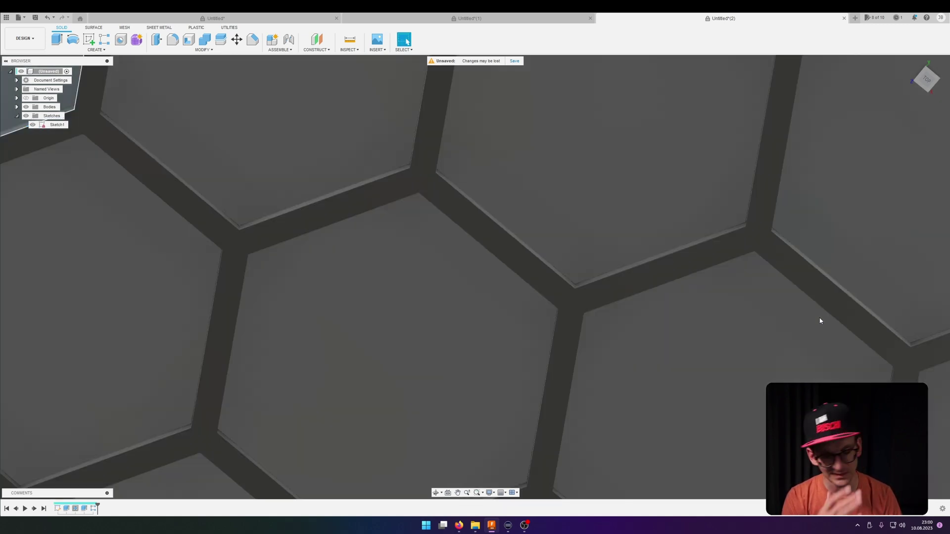
# Step: Change the 'thickness' parameter's expression to 1 mm in Change Parameters
pyautogui.scroll(-10, 652, 304)
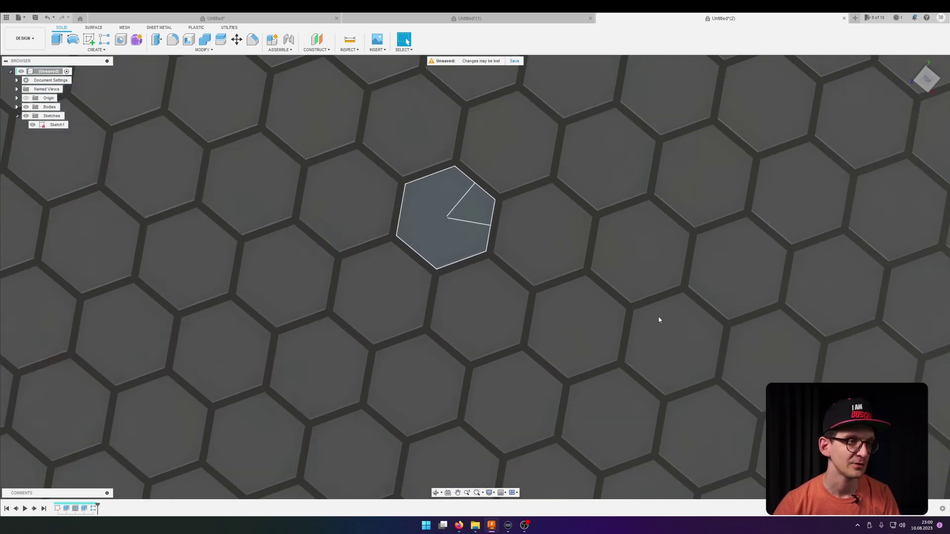
pyautogui.keyDown('shift'); pyautogui.moveTo(659, 333); pyautogui.dragTo(658, 287, button='middle'); pyautogui.keyUp('shift')
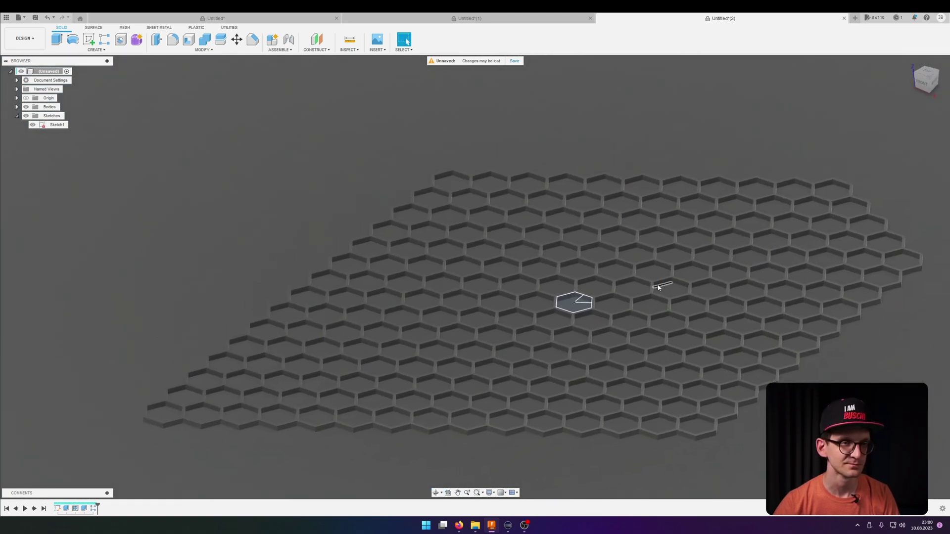
pyautogui.click(216, 49)
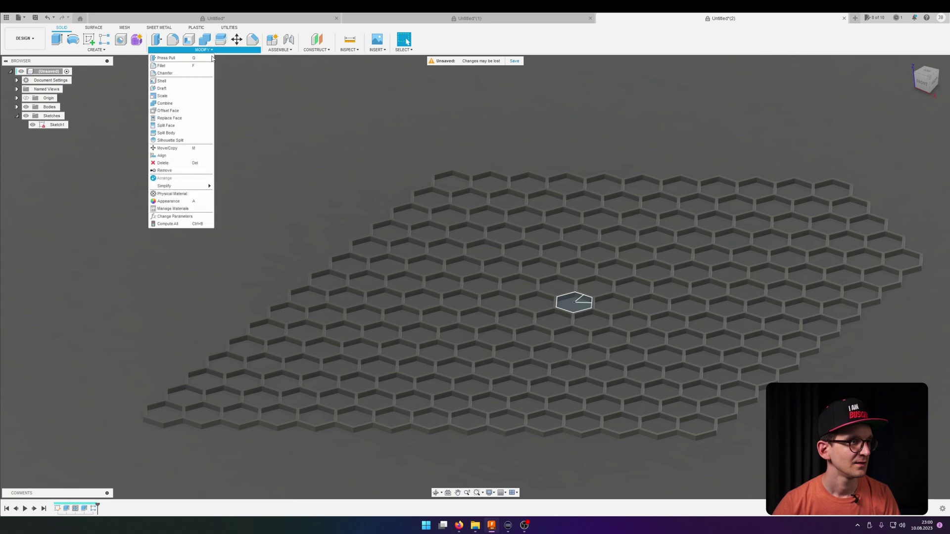
pyautogui.click(181, 216)
pyautogui.doubleClick(611, 186)
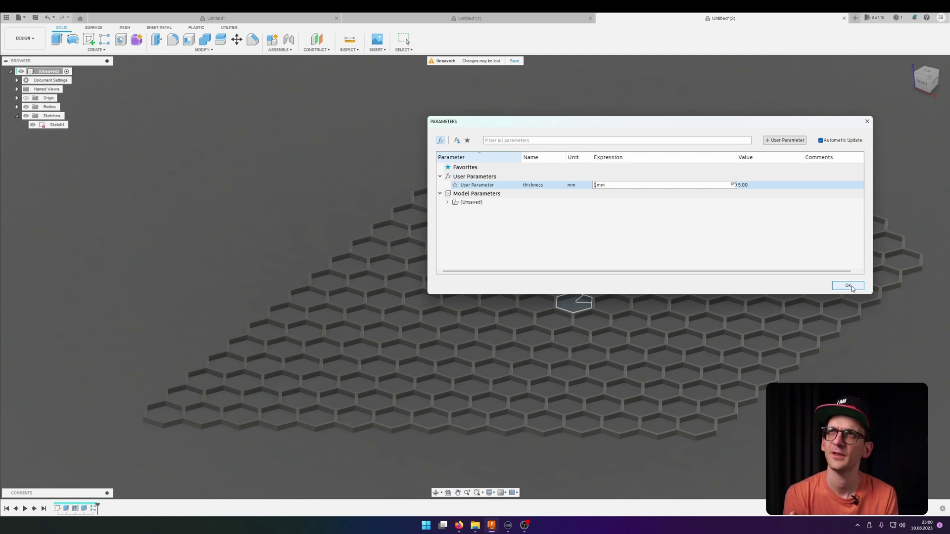
pyautogui.click(848, 286)
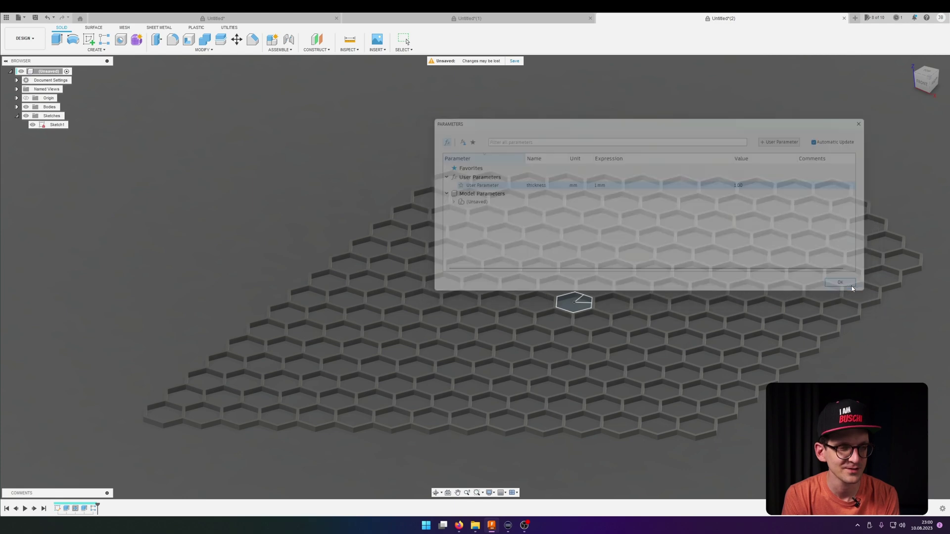
pyautogui.scroll(-3, 683, 293)
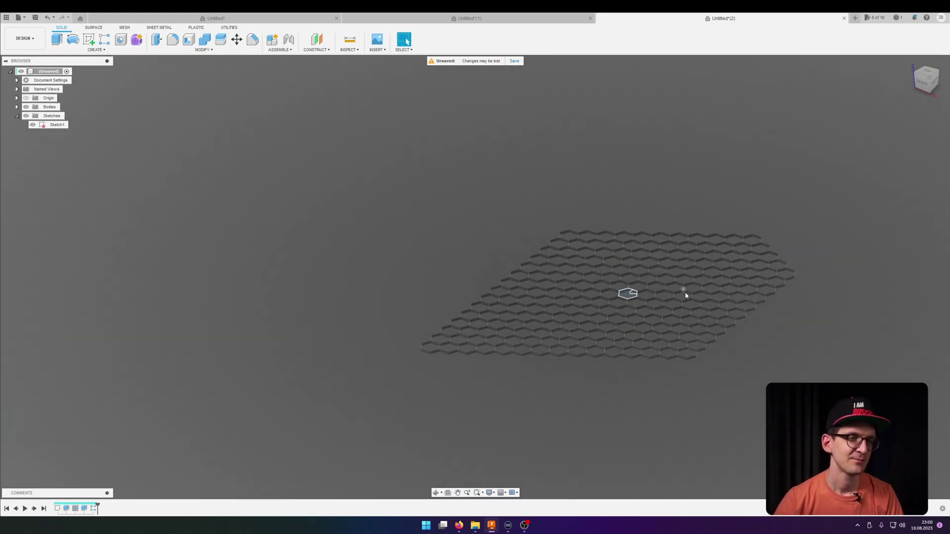
pyautogui.scroll(10, 683, 292)
pyautogui.keyDown('shift'); pyautogui.moveTo(683, 292); pyautogui.dragTo(661, 317, button='middle'); pyautogui.keyUp('shift')
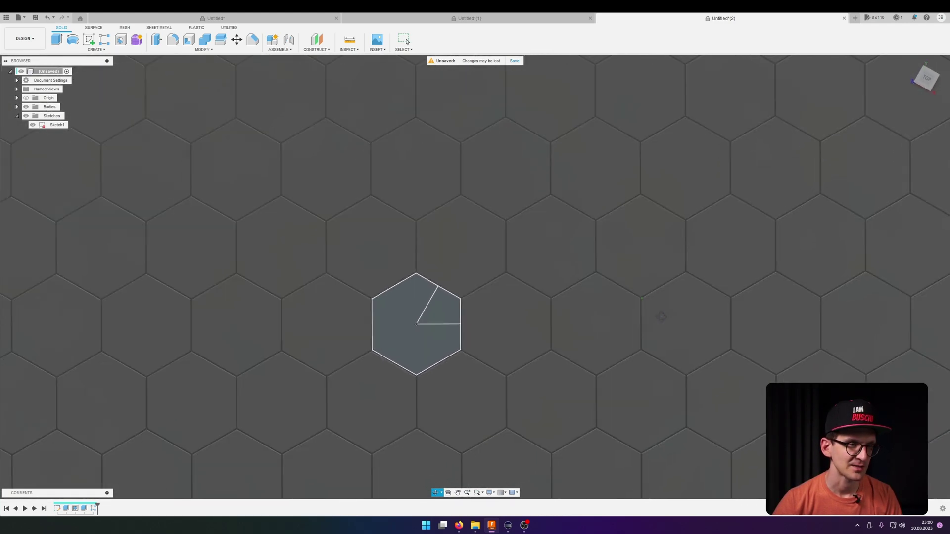
pyautogui.scroll(3, 652, 314)
pyautogui.scroll(-8, 651, 315)
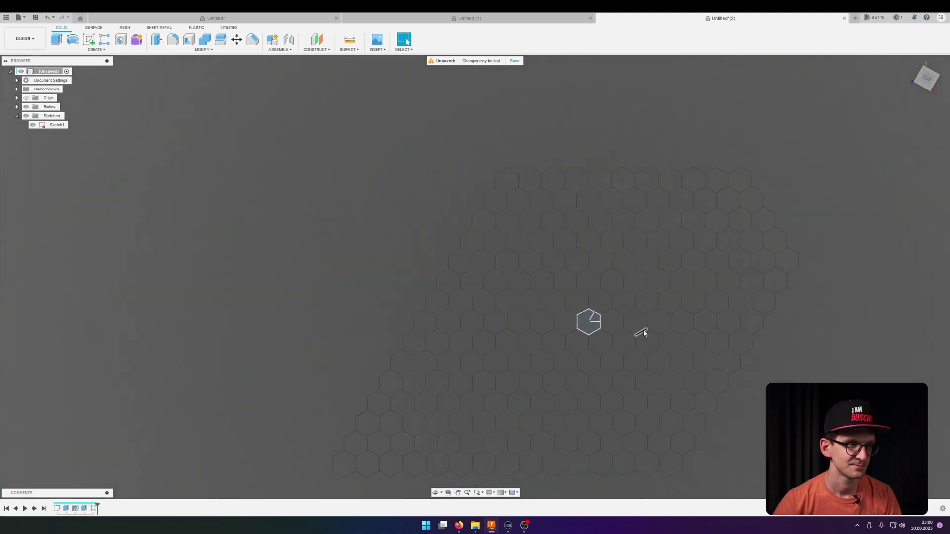
pyautogui.keyDown('shift'); pyautogui.moveTo(641, 329); pyautogui.dragTo(613, 284, button='middle'); pyautogui.keyUp('shift')
pyautogui.scroll(-2, 658, 318)
pyautogui.scroll(6, 645, 307)
pyautogui.scroll(5, 670, 297)
pyautogui.scroll(-5, 652, 284)
pyautogui.scroll(4, 614, 280)
pyautogui.scroll(-4, 611, 284)
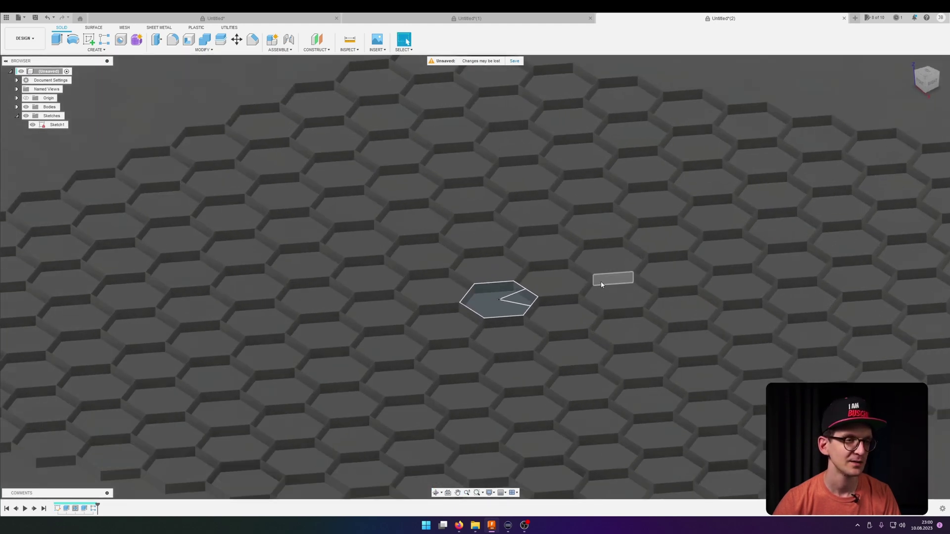
pyautogui.keyDown('shift'); pyautogui.moveTo(601, 282); pyautogui.dragTo(367, 360, button='middle'); pyautogui.keyUp('shift')
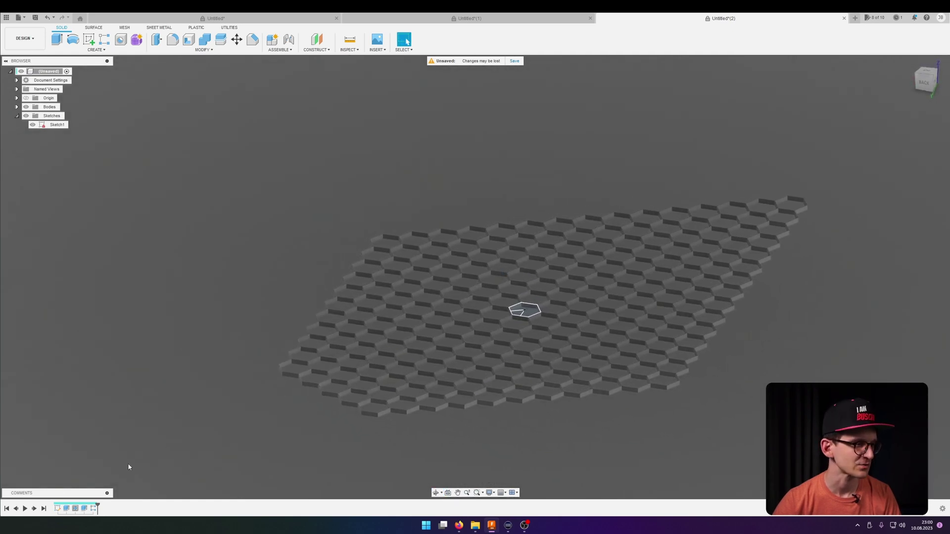
pyautogui.scroll(-3, 416, 335)
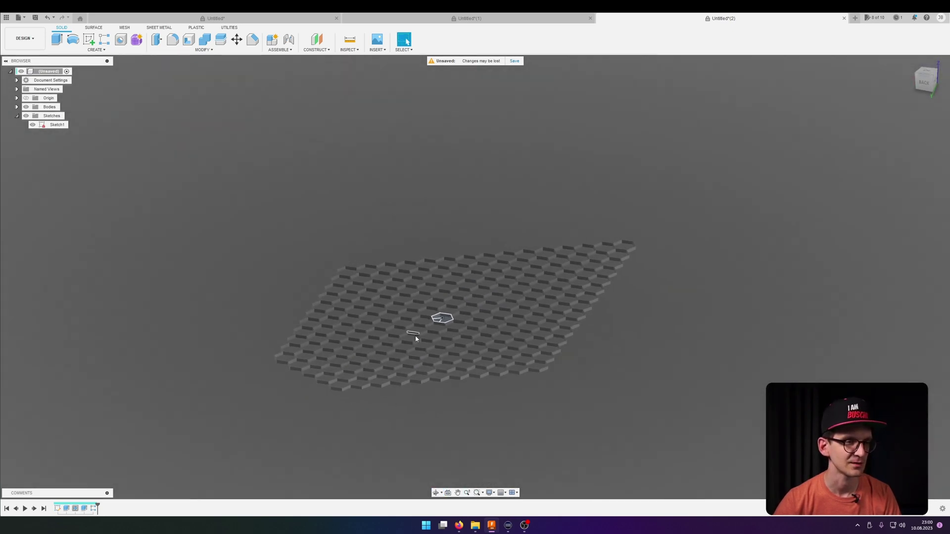
pyautogui.scroll(8, 429, 329)
pyautogui.keyDown('shift'); pyautogui.moveTo(480, 291); pyautogui.dragTo(326, 312, button='middle'); pyautogui.keyUp('shift')
pyautogui.keyDown('shift'); pyautogui.moveTo(391, 286); pyautogui.dragTo(484, 321, button='middle'); pyautogui.keyUp('shift')
pyautogui.scroll(5, 493, 304)
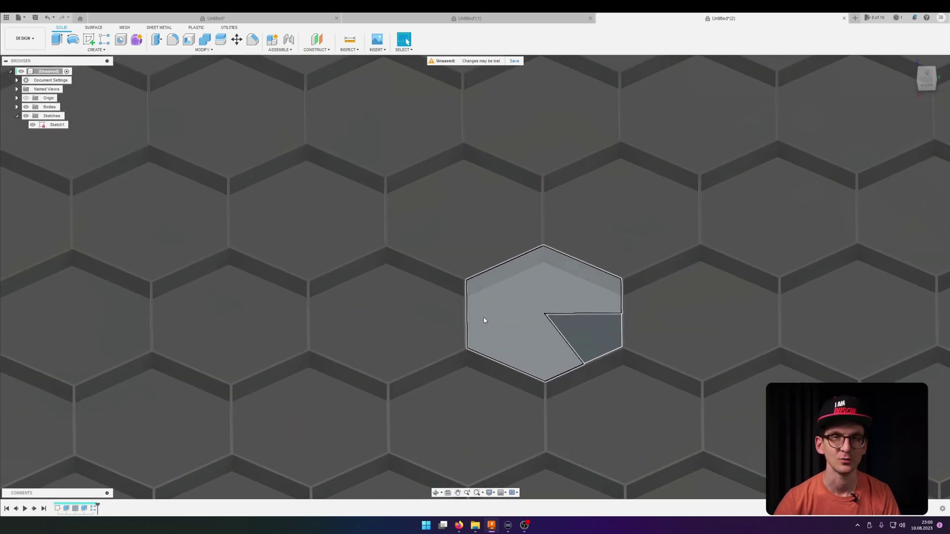